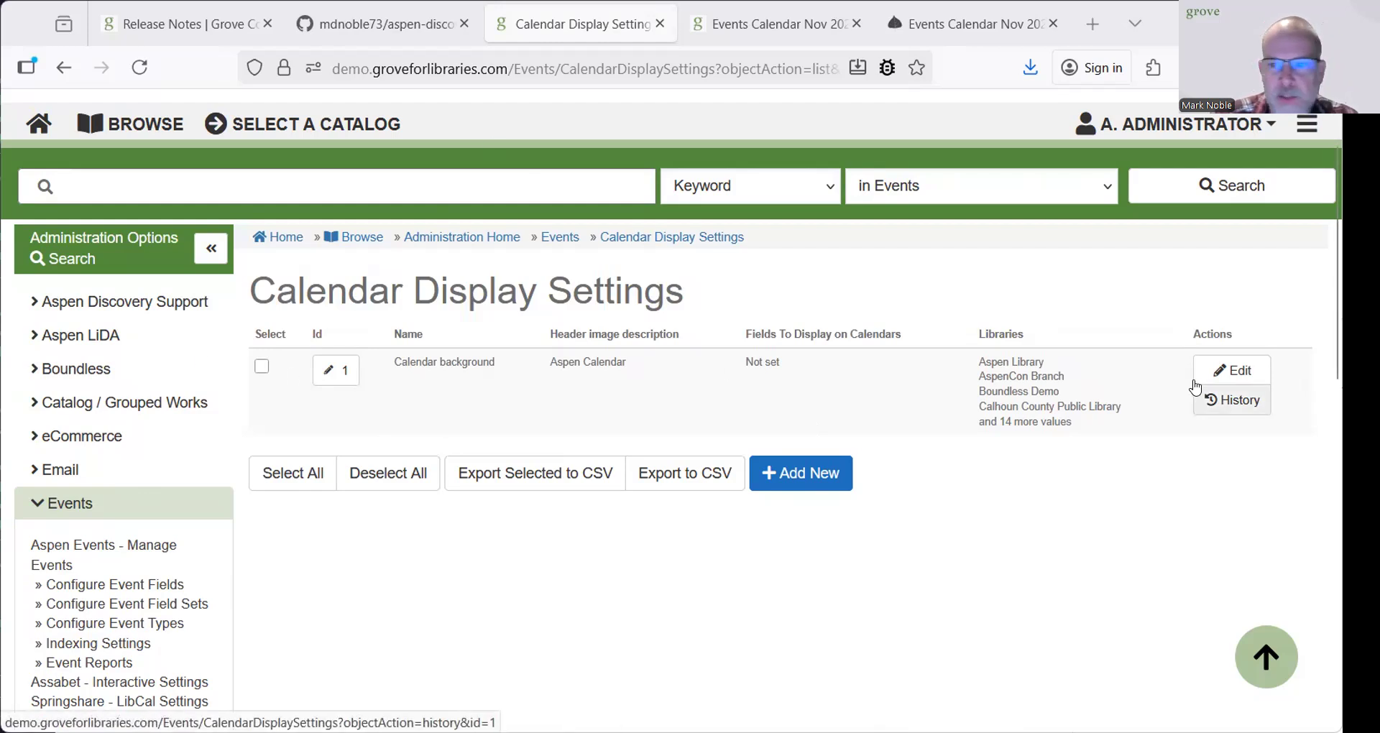
# Step: Open the Calendar background display settings for editing and compare the fields to display on calendars with the November 2025 events calendar
pyautogui.click(839, 477)
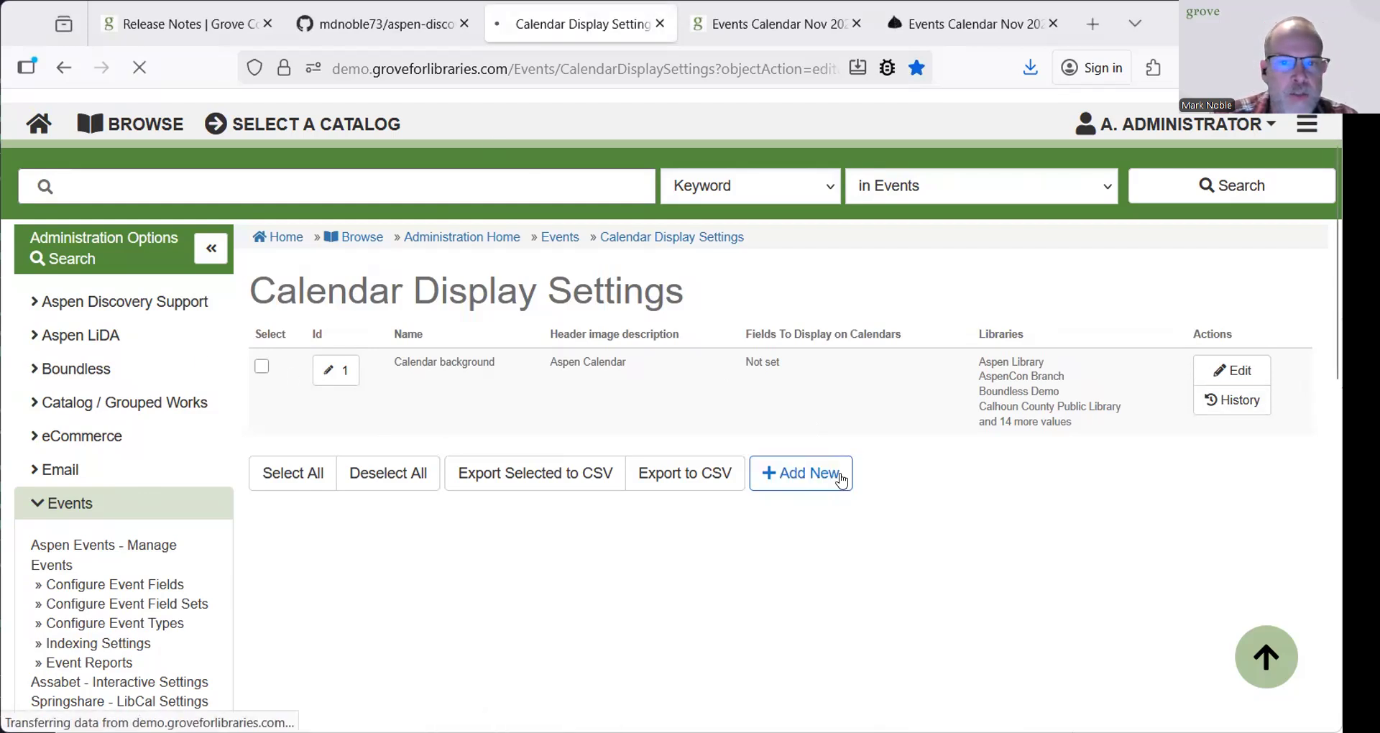
pyautogui.scroll(-4, 884, 493)
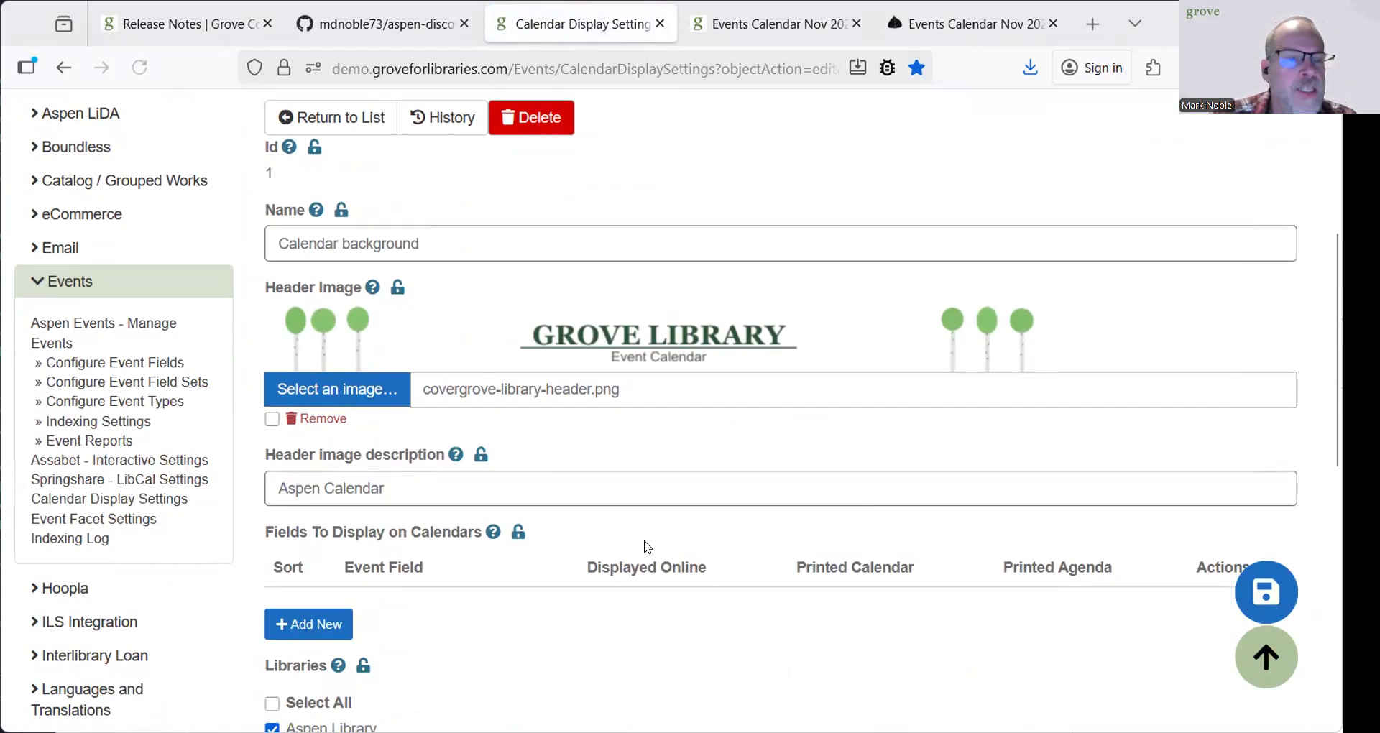
pyautogui.scroll(-4, 640, 550)
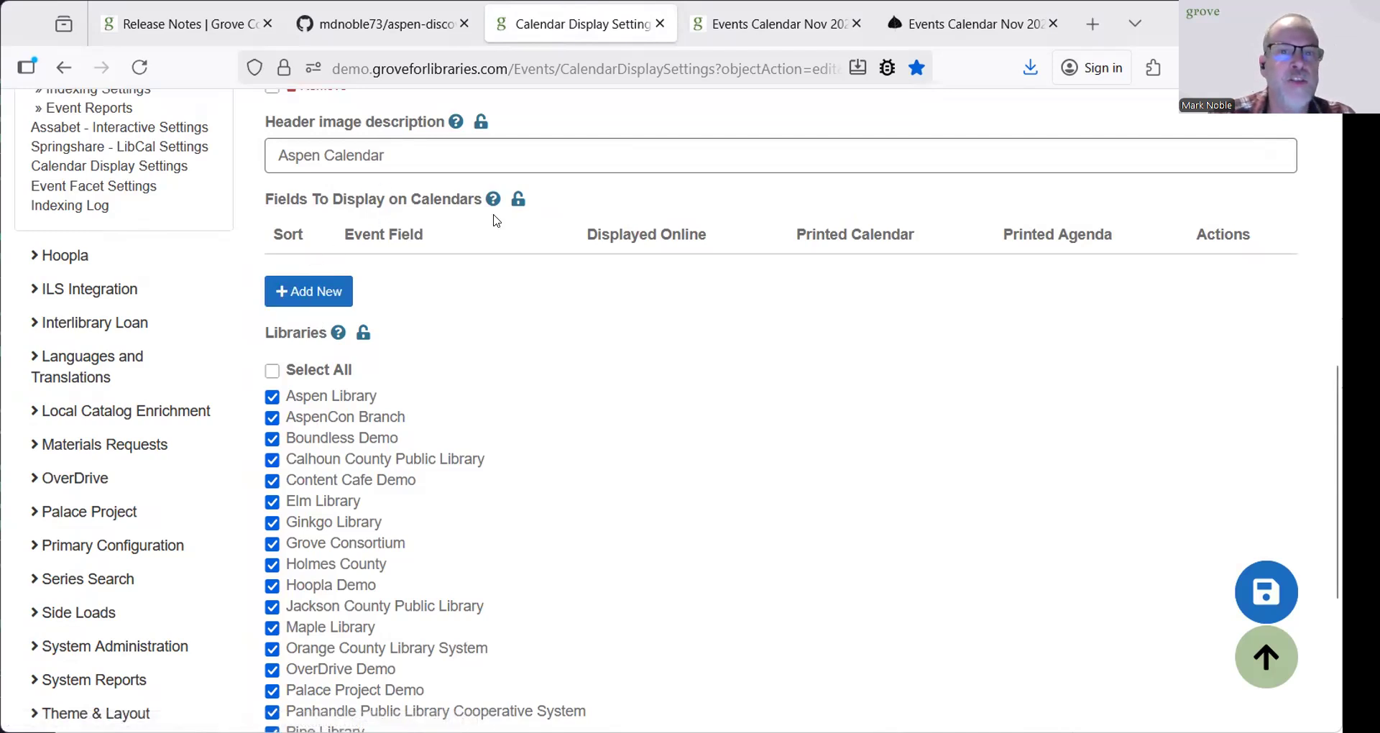
pyautogui.click(737, 31)
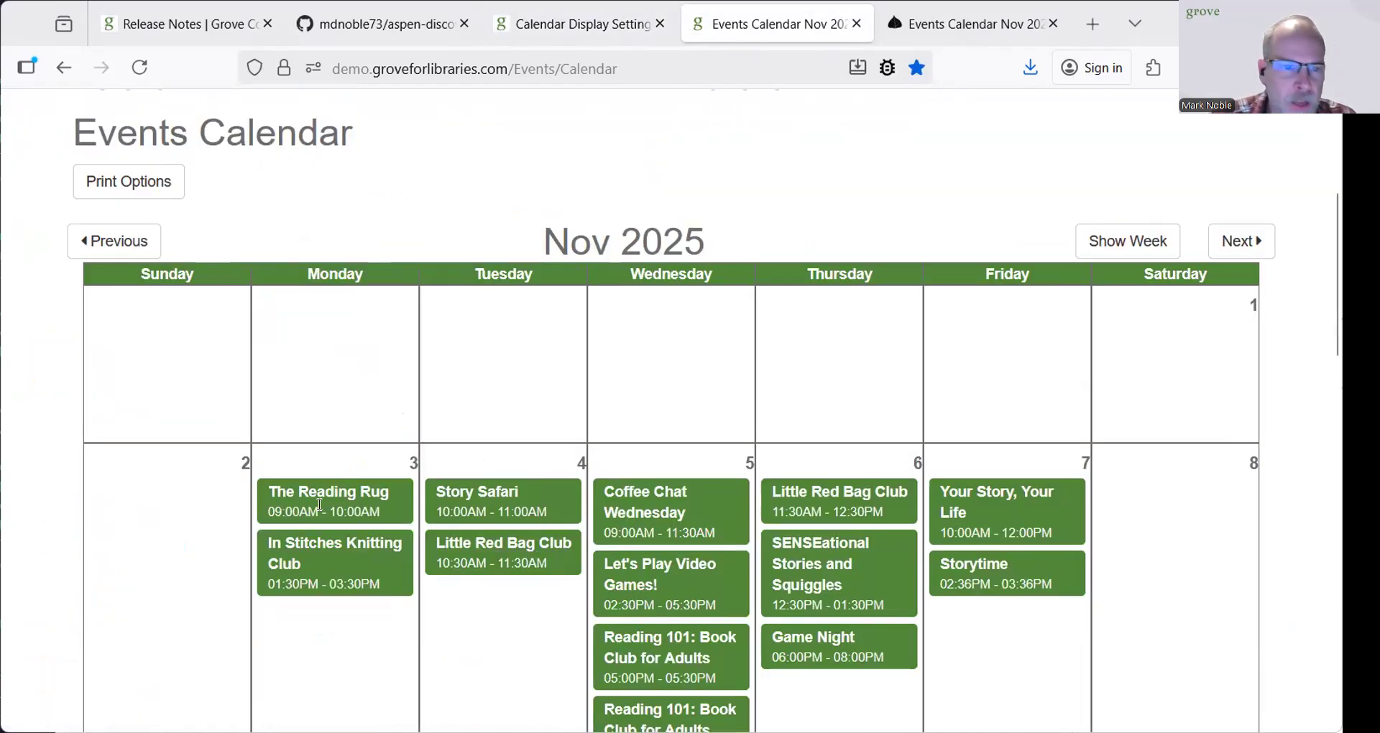
pyautogui.click(602, 29)
# Step: Add the Branch event field to the fields displayed on calendars
pyautogui.click(308, 286)
pyautogui.scroll(2, 383, 332)
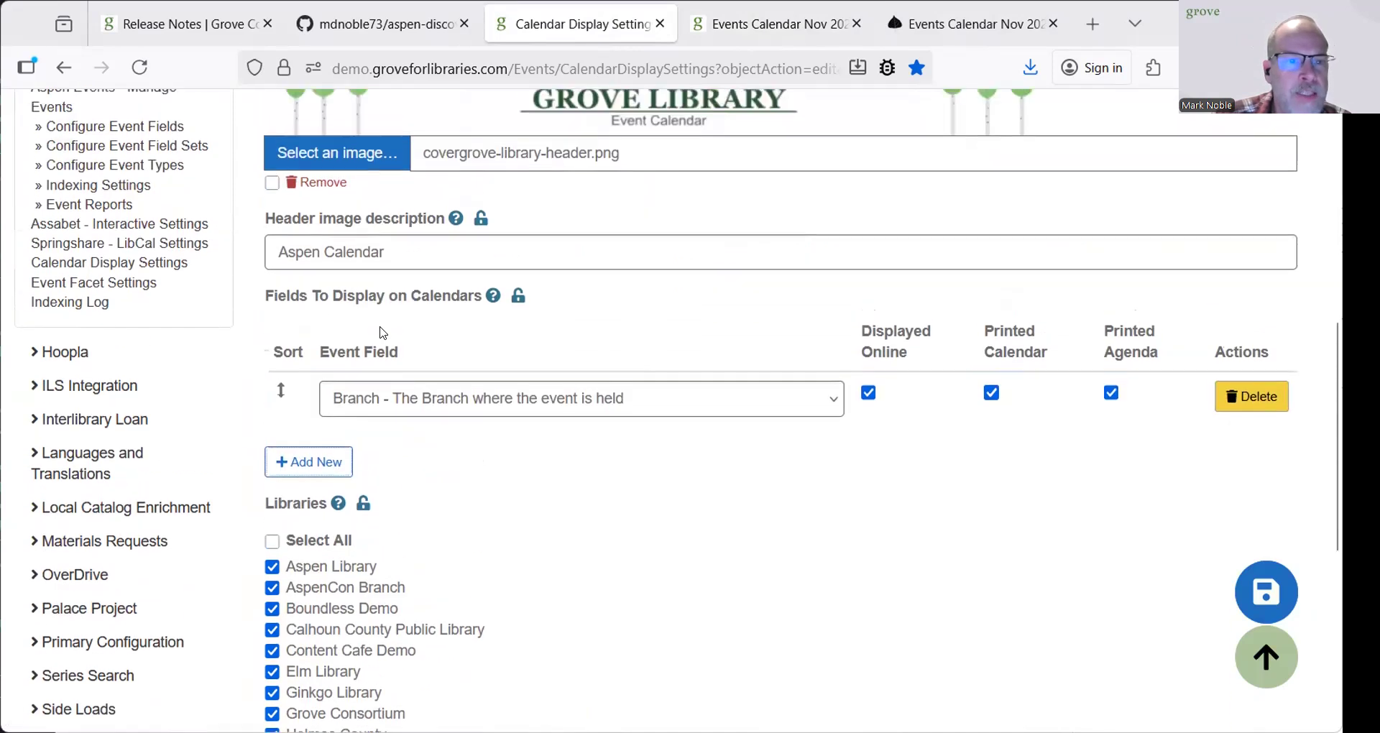
pyautogui.scroll(1, 383, 332)
pyautogui.click(460, 406)
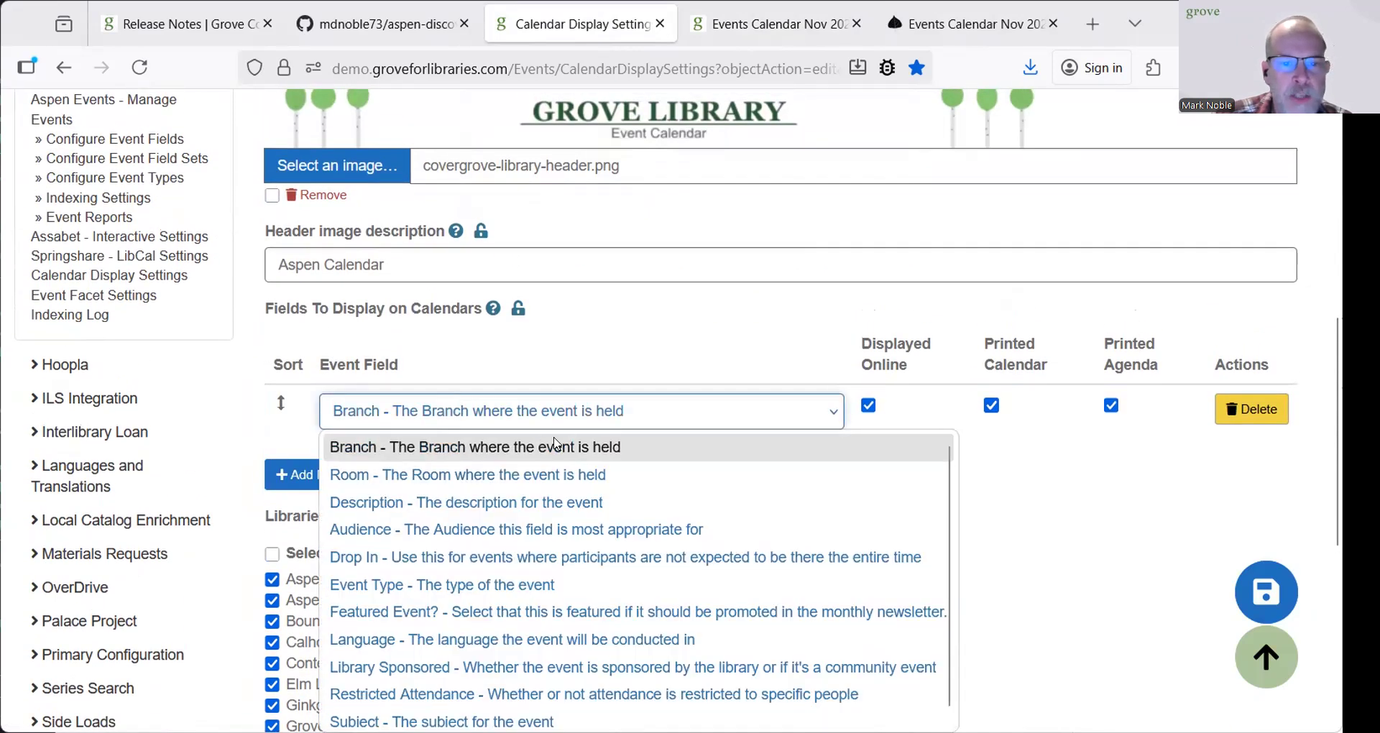
pyautogui.click(1078, 492)
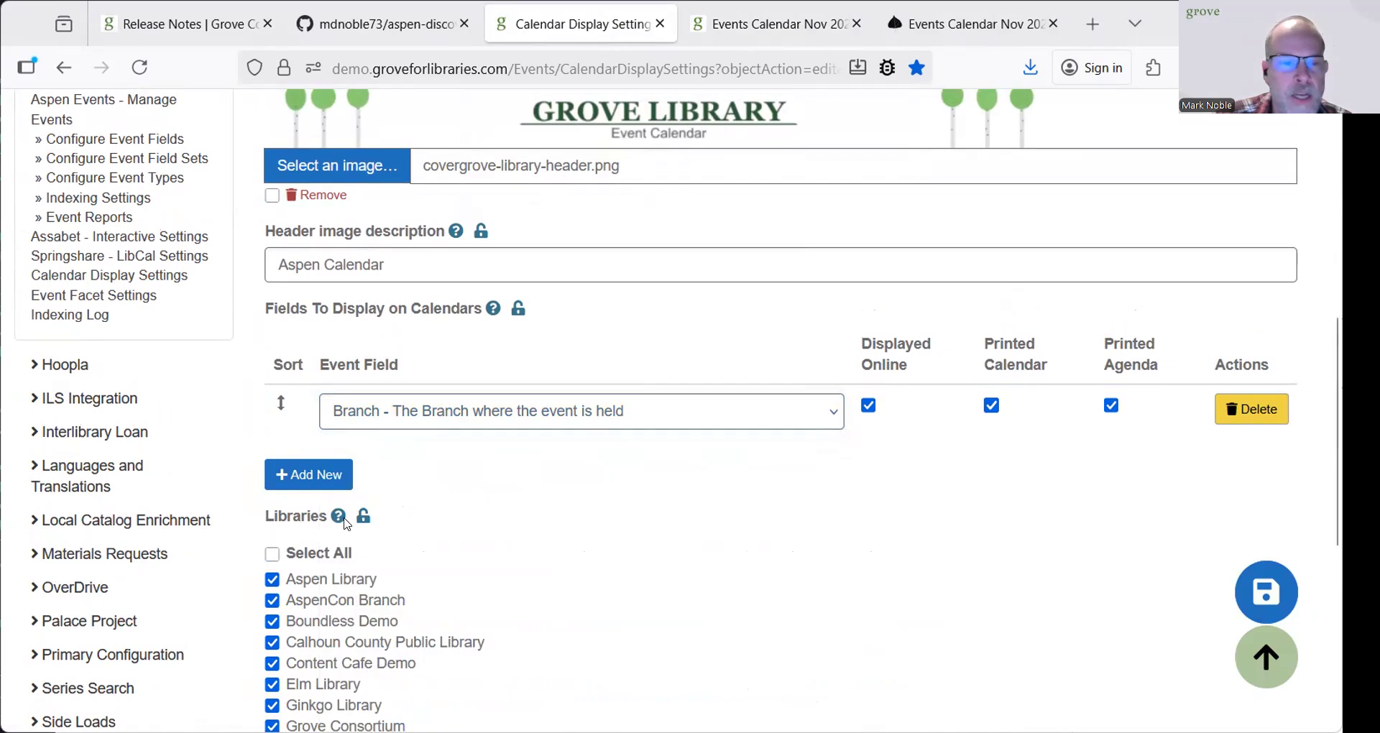
# Step: Add Room and Description as the second and third fields to display on calendars
pyautogui.click(341, 483)
pyautogui.click(428, 413)
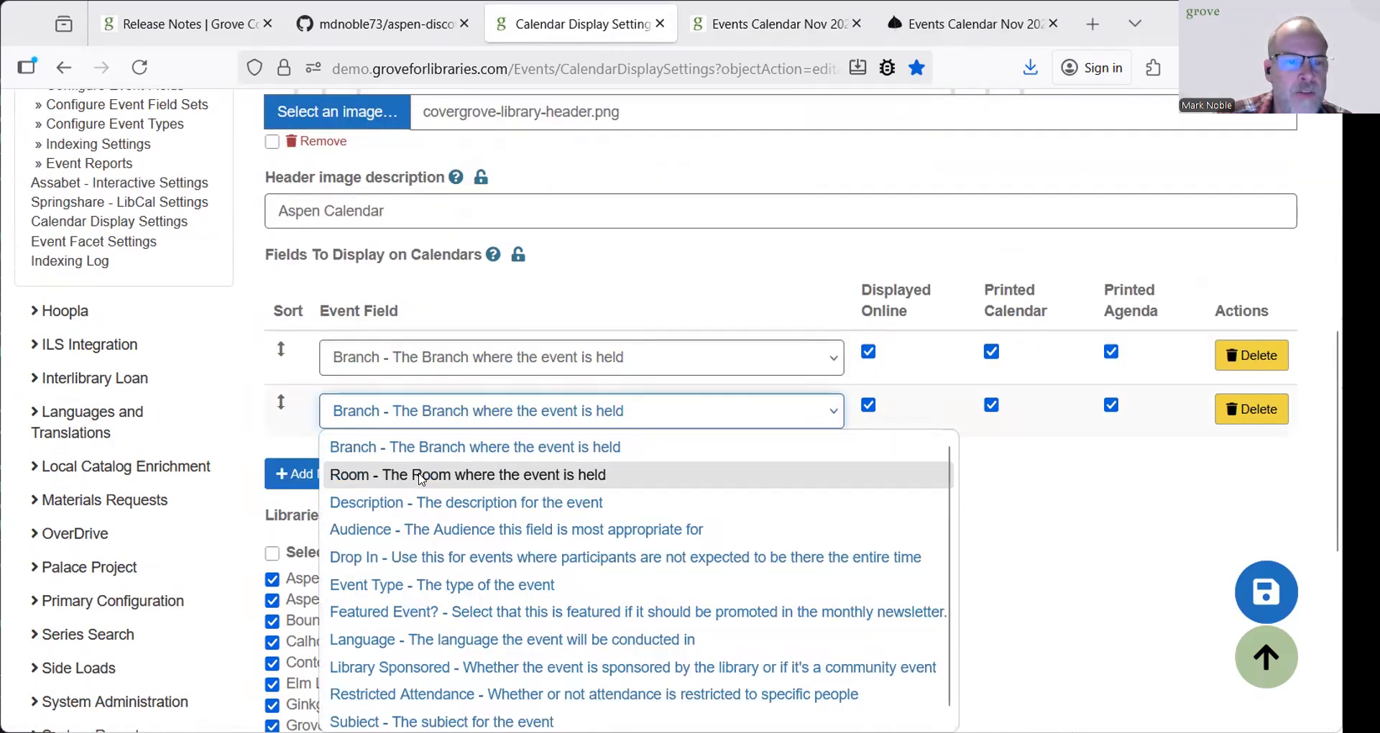
pyautogui.click(416, 472)
pyautogui.click(342, 485)
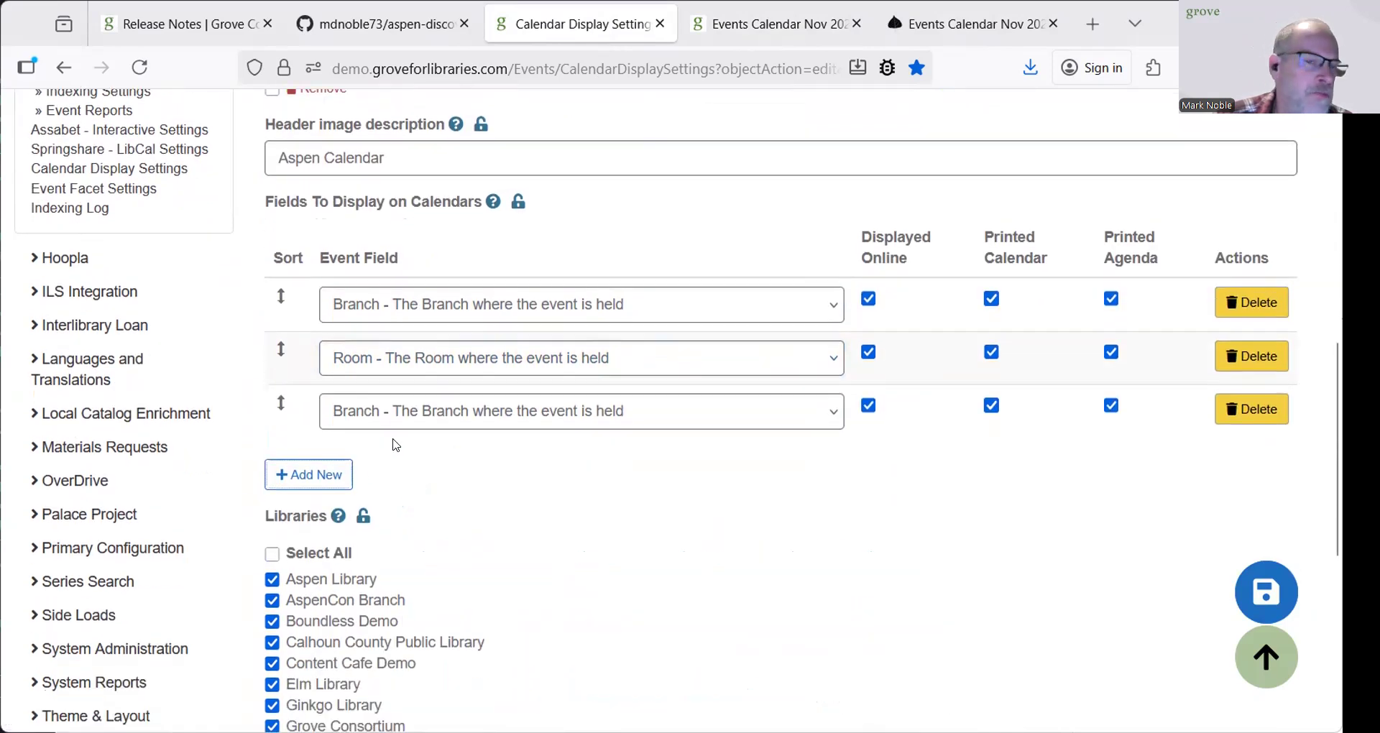
pyautogui.click(400, 410)
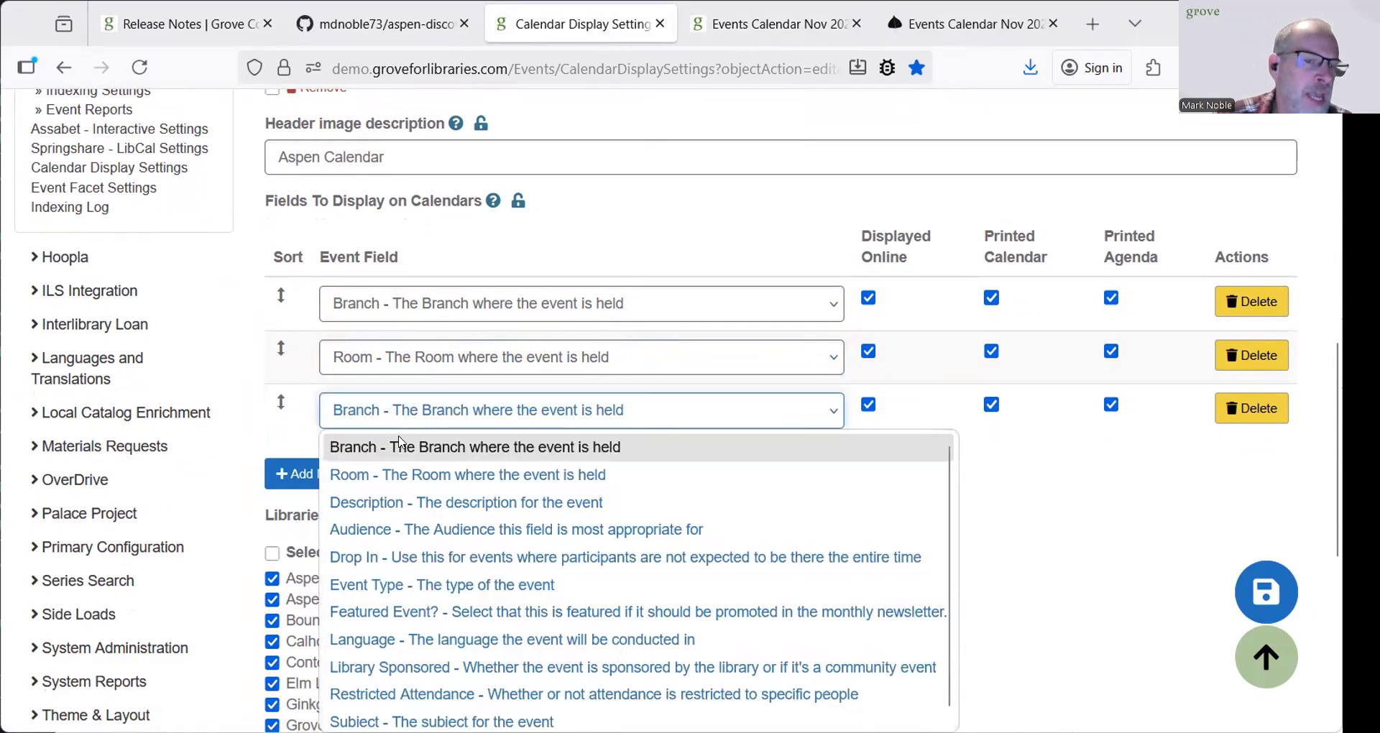
pyautogui.click(404, 503)
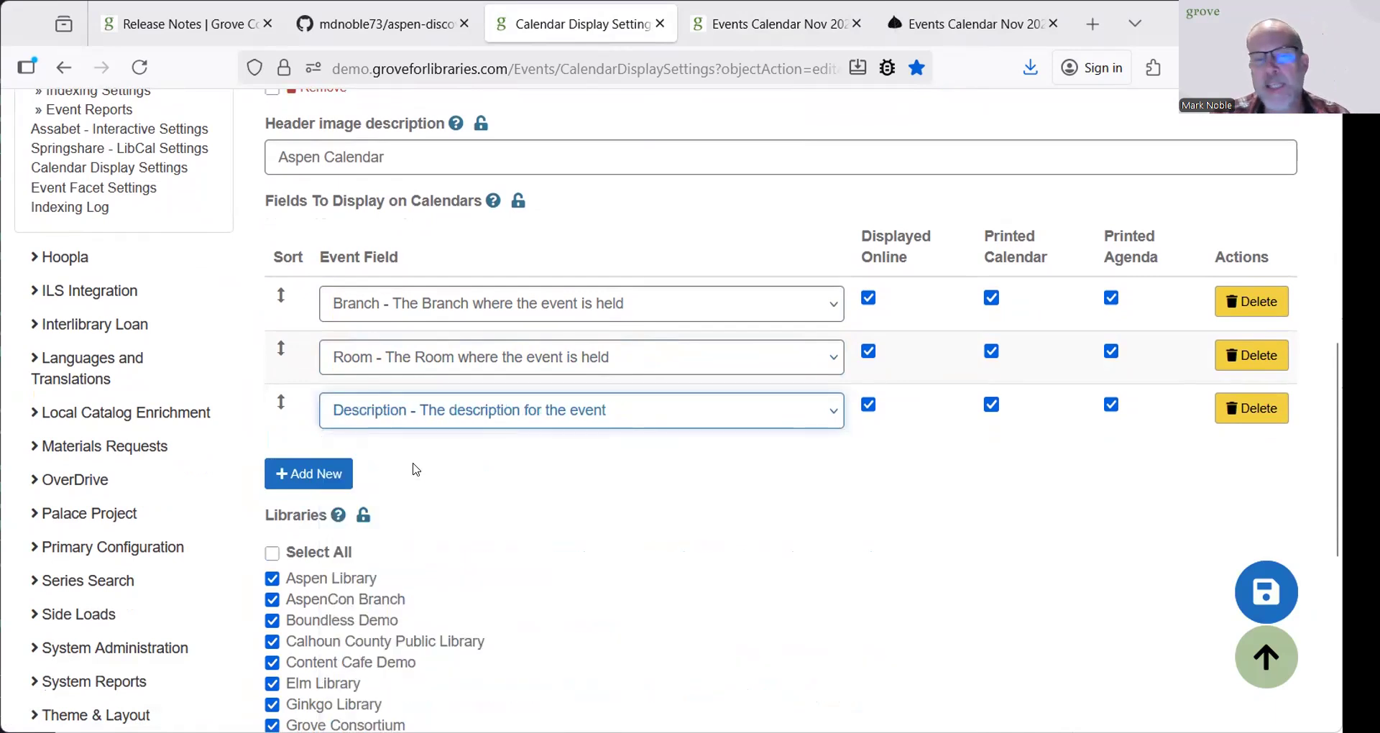
# Step: Add Audience as the fourth field to display on calendars
pyautogui.click(365, 476)
pyautogui.click(481, 422)
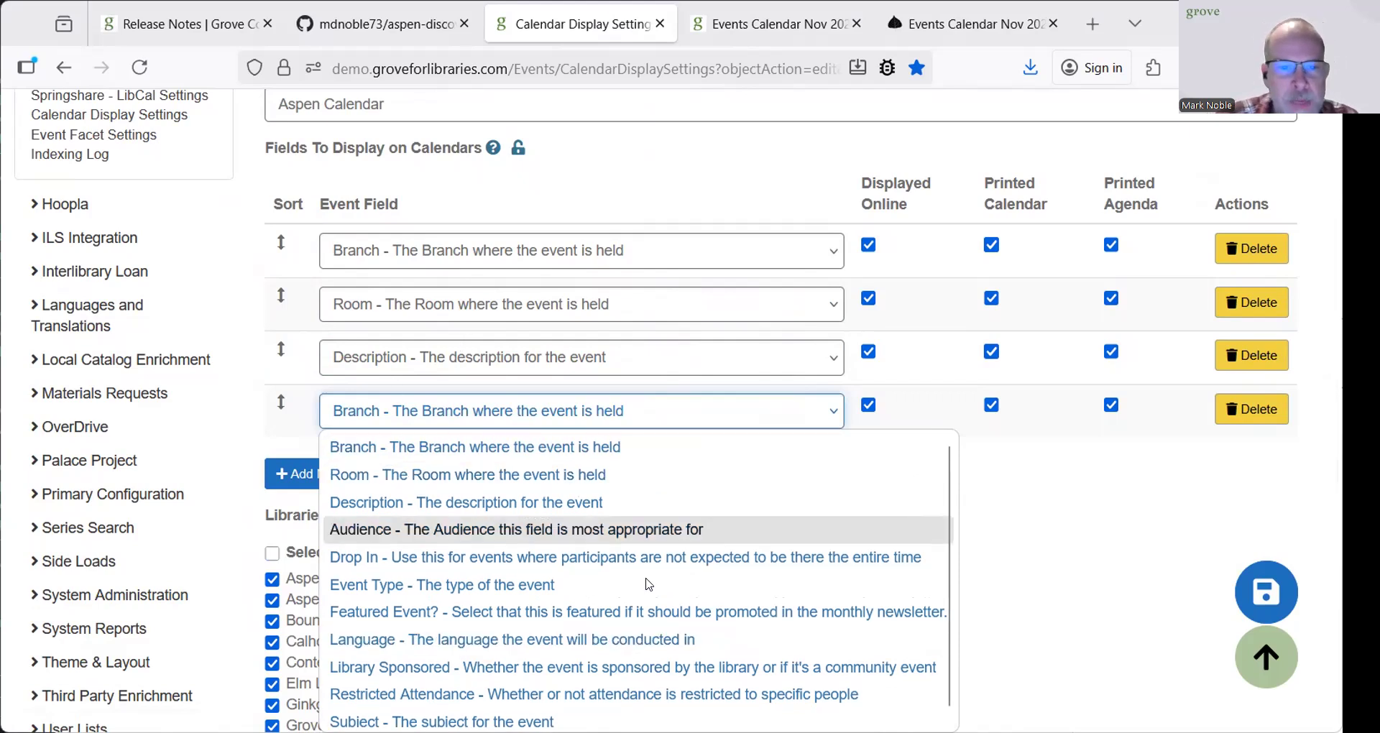
pyautogui.click(1046, 493)
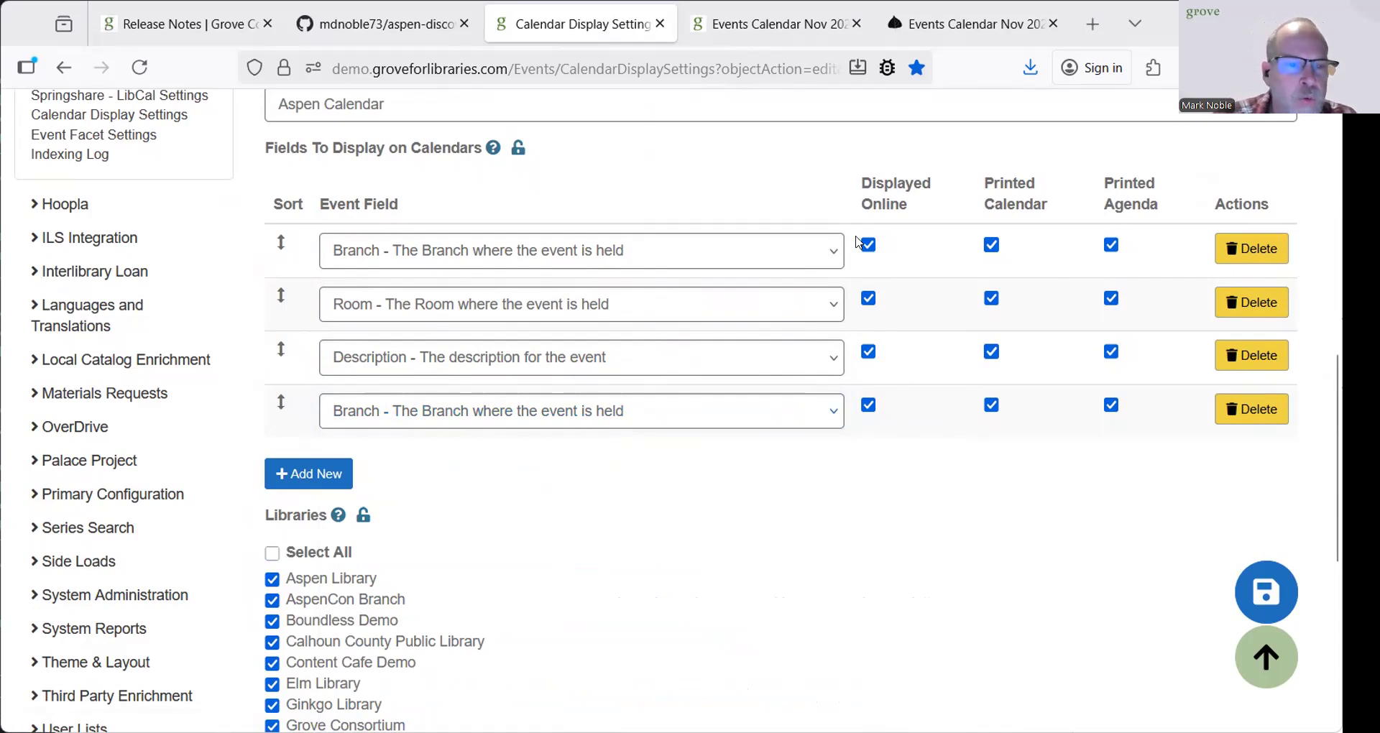
pyautogui.click(728, 404)
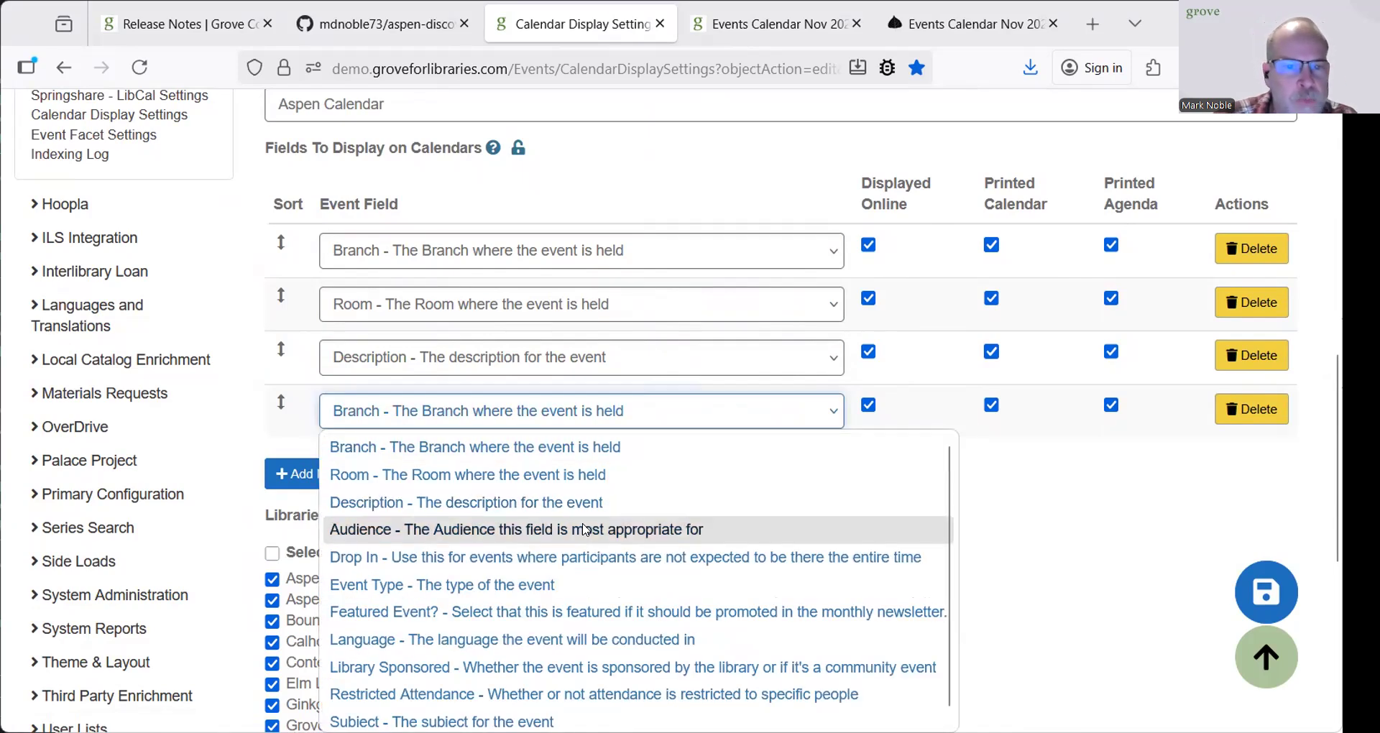
pyautogui.click(584, 530)
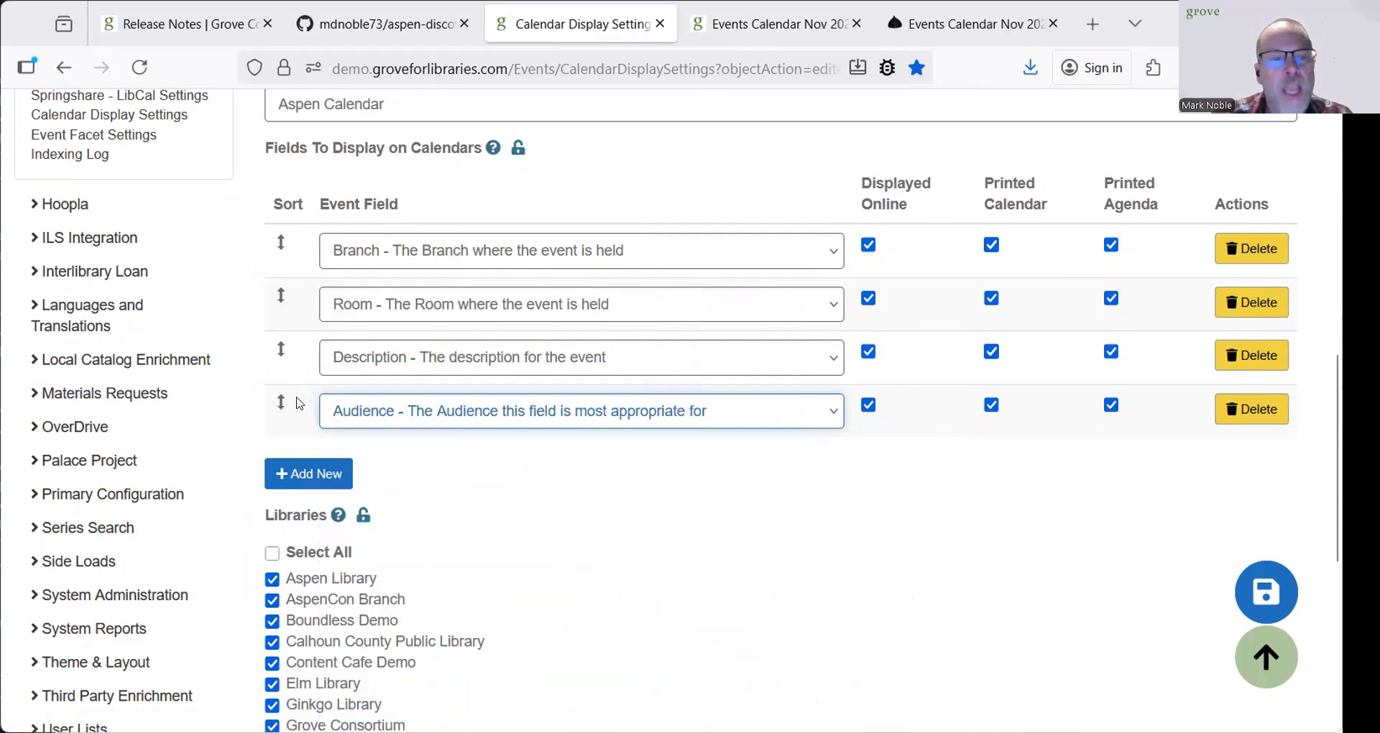
# Step: Move the Audience field above Description in the sort order and save the calendar display settings
pyautogui.moveTo(281, 404); pyautogui.dragTo(288, 352)
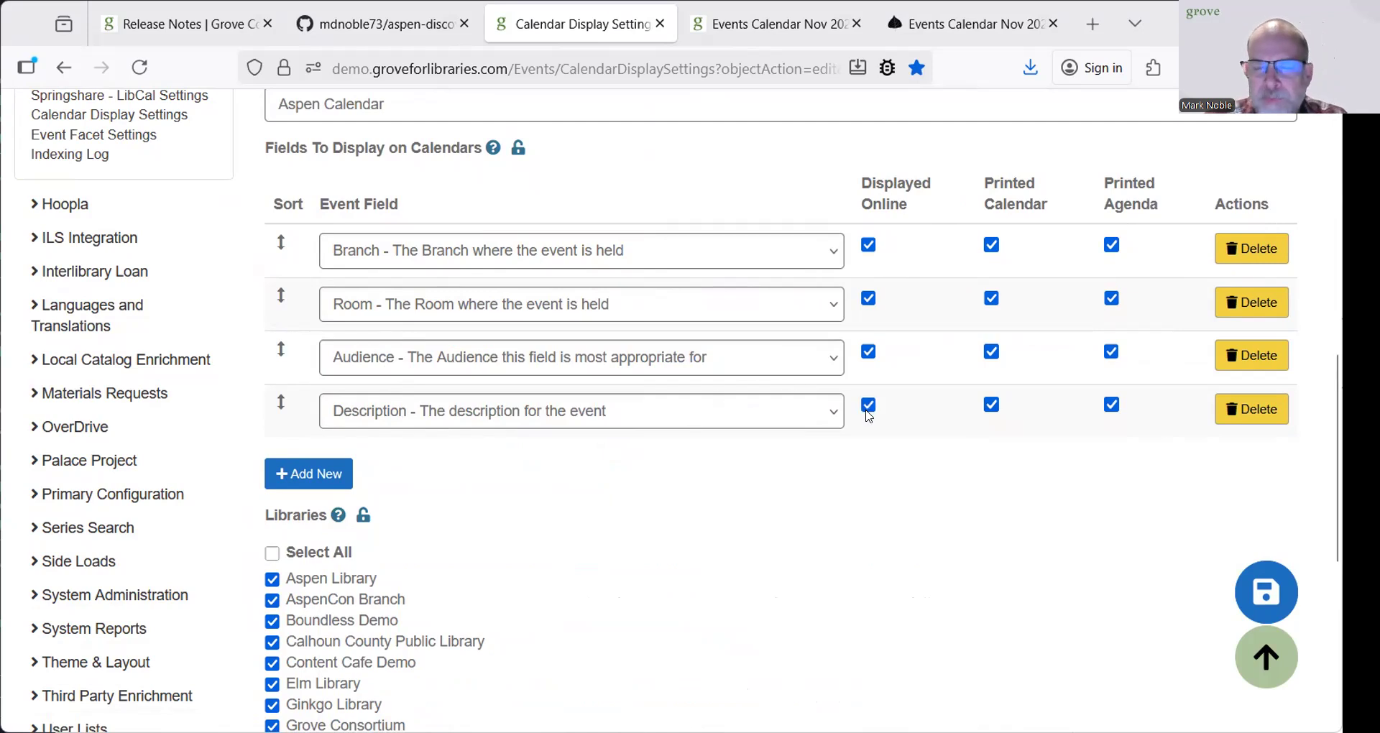
pyautogui.click(1268, 606)
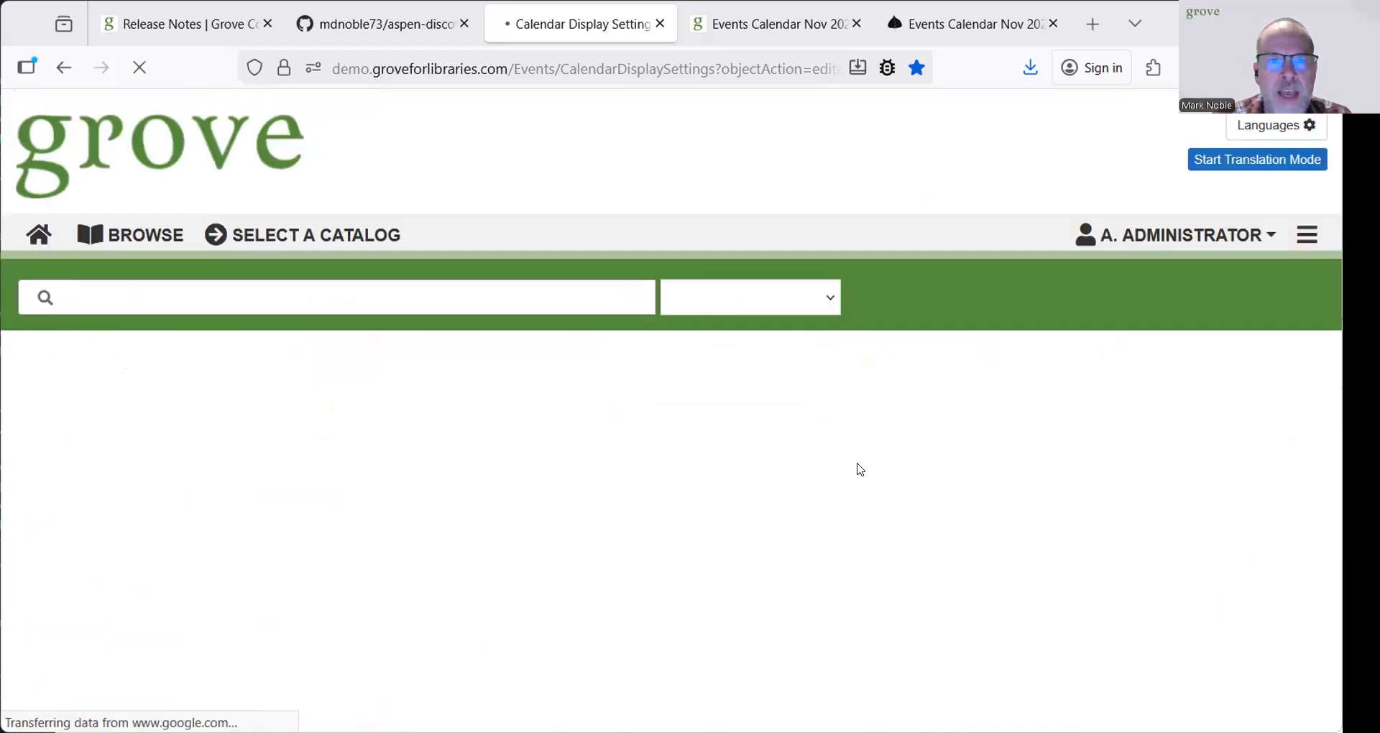
pyautogui.scroll(-2, 796, 471)
pyautogui.scroll(-5, 796, 471)
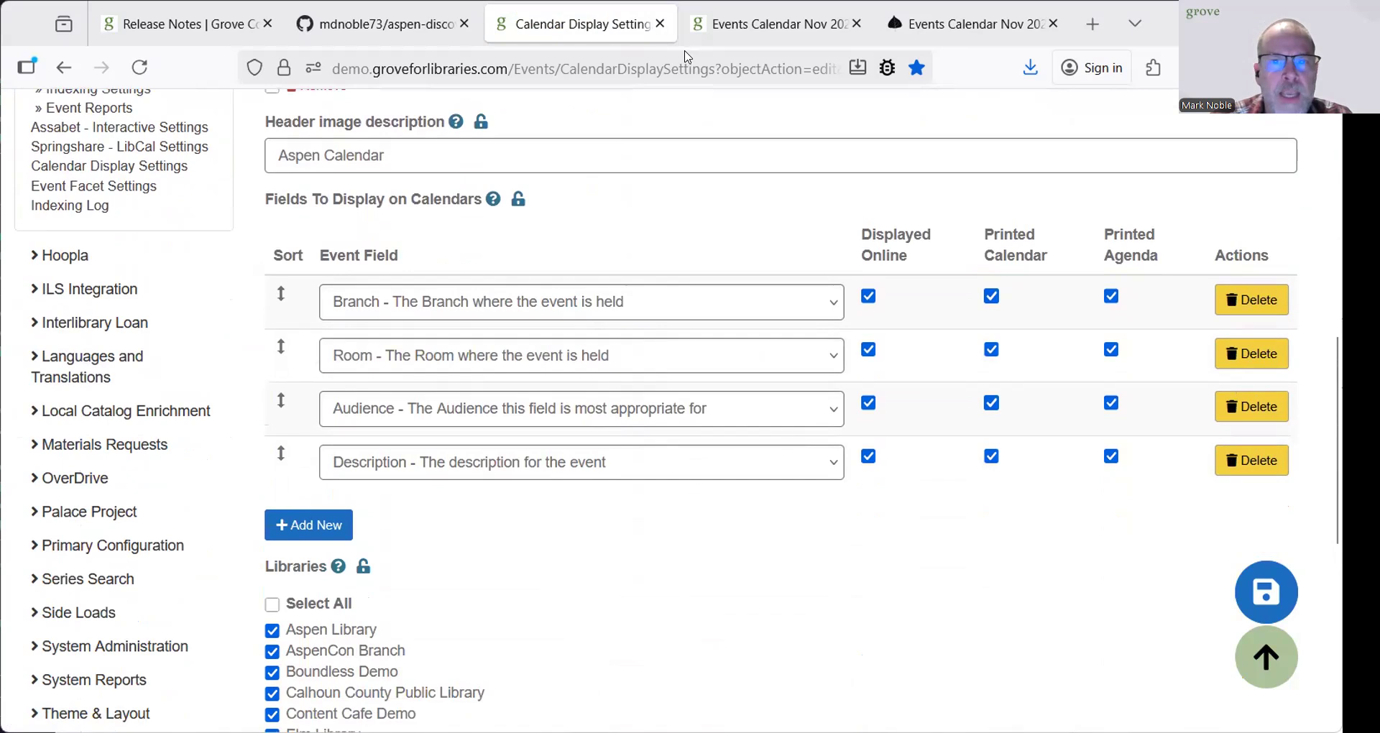
# Step: Reload the online events calendar and examine the details shown for the events in early November
pyautogui.click(747, 23)
pyautogui.press('F5')
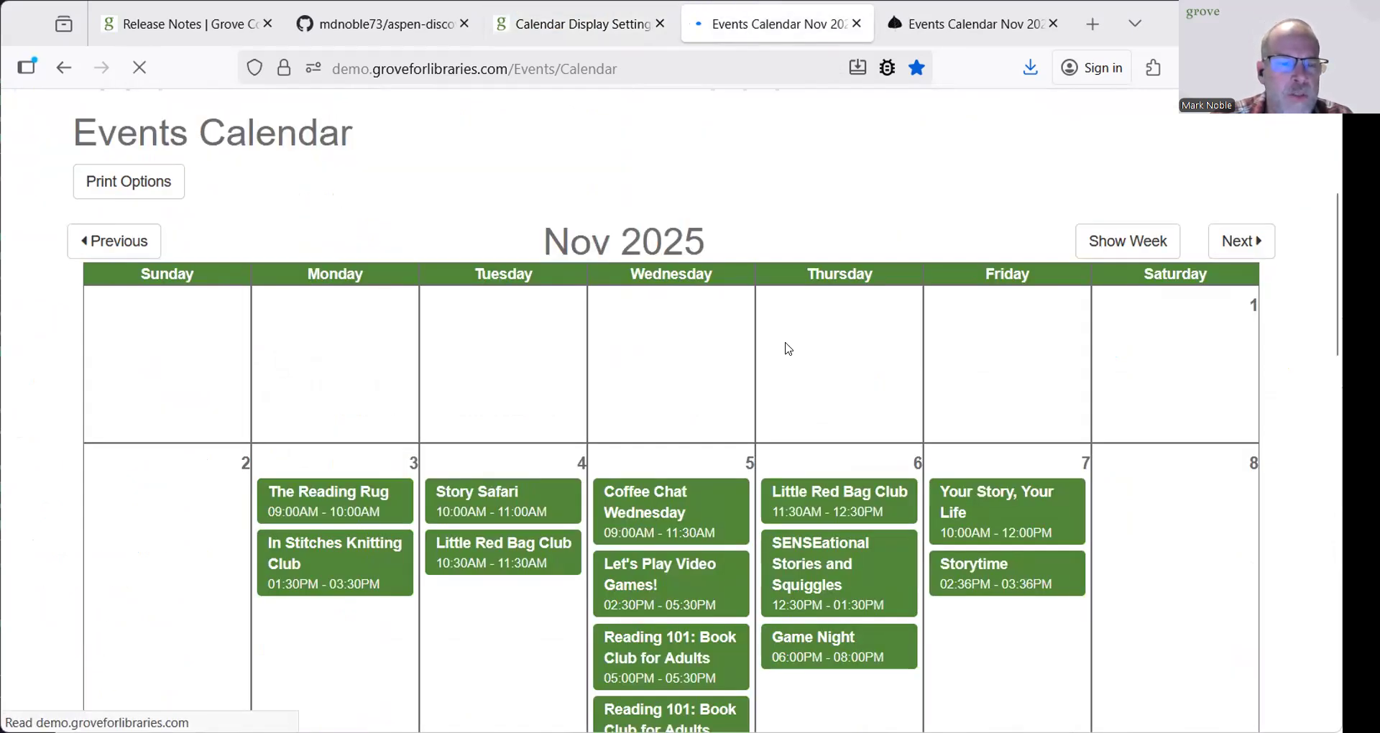
pyautogui.scroll(-3, 784, 340)
pyautogui.scroll(-2, 783, 339)
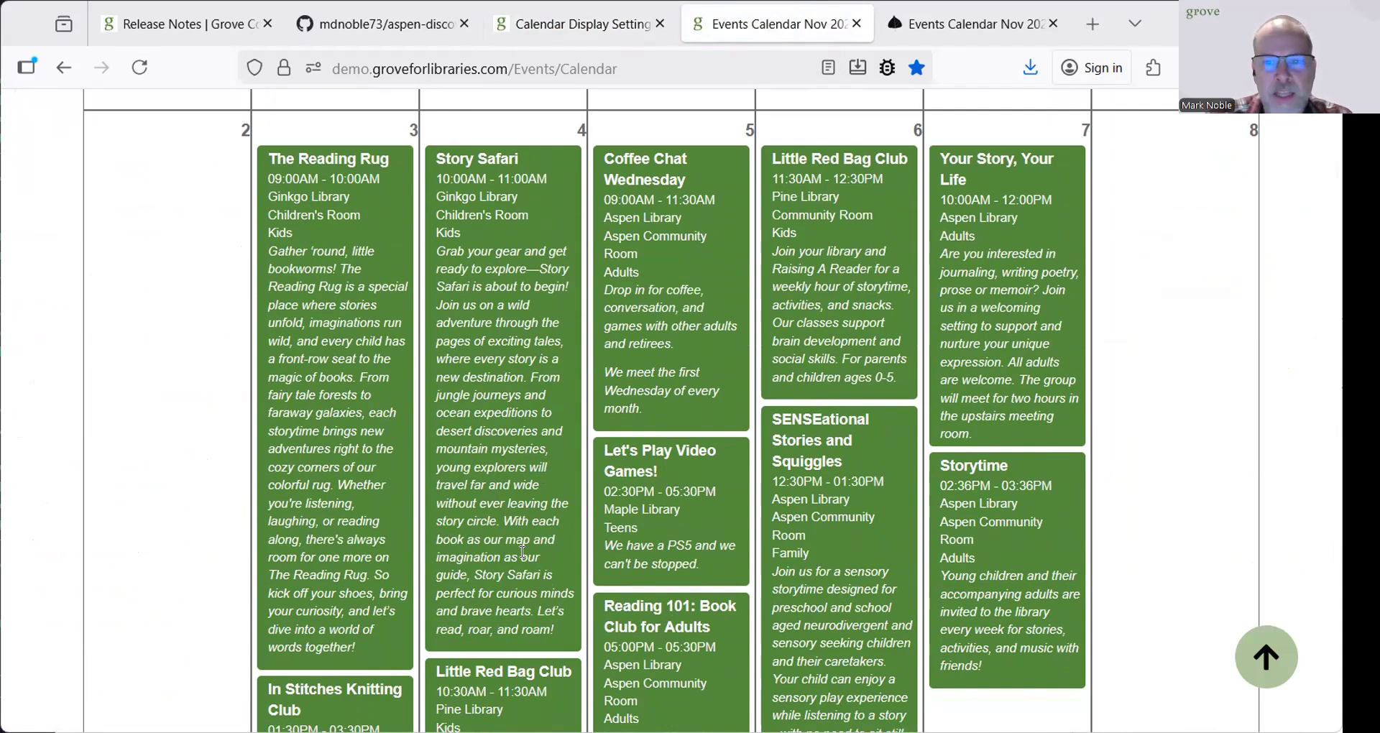
# Step: Exclude the Description field from online display in the calendar display settings and save
pyautogui.click(542, 24)
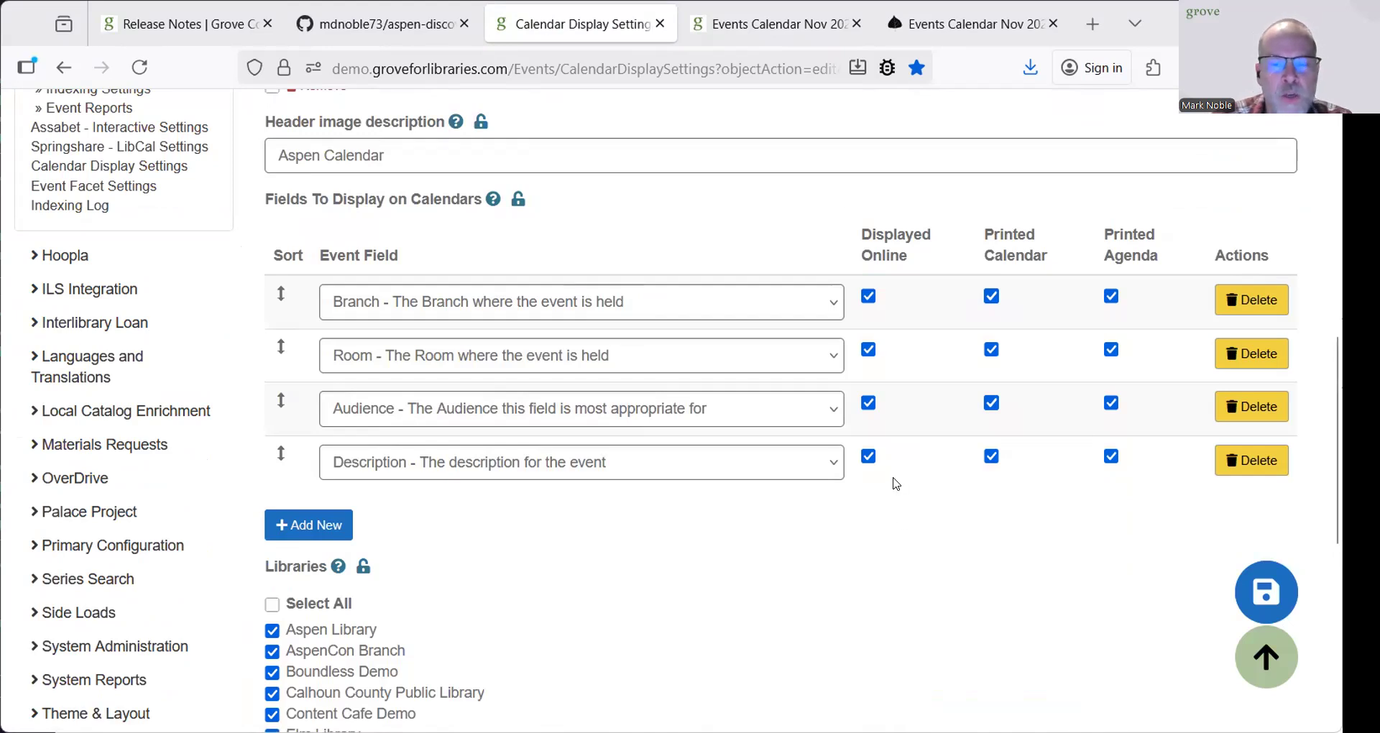
pyautogui.click(872, 458)
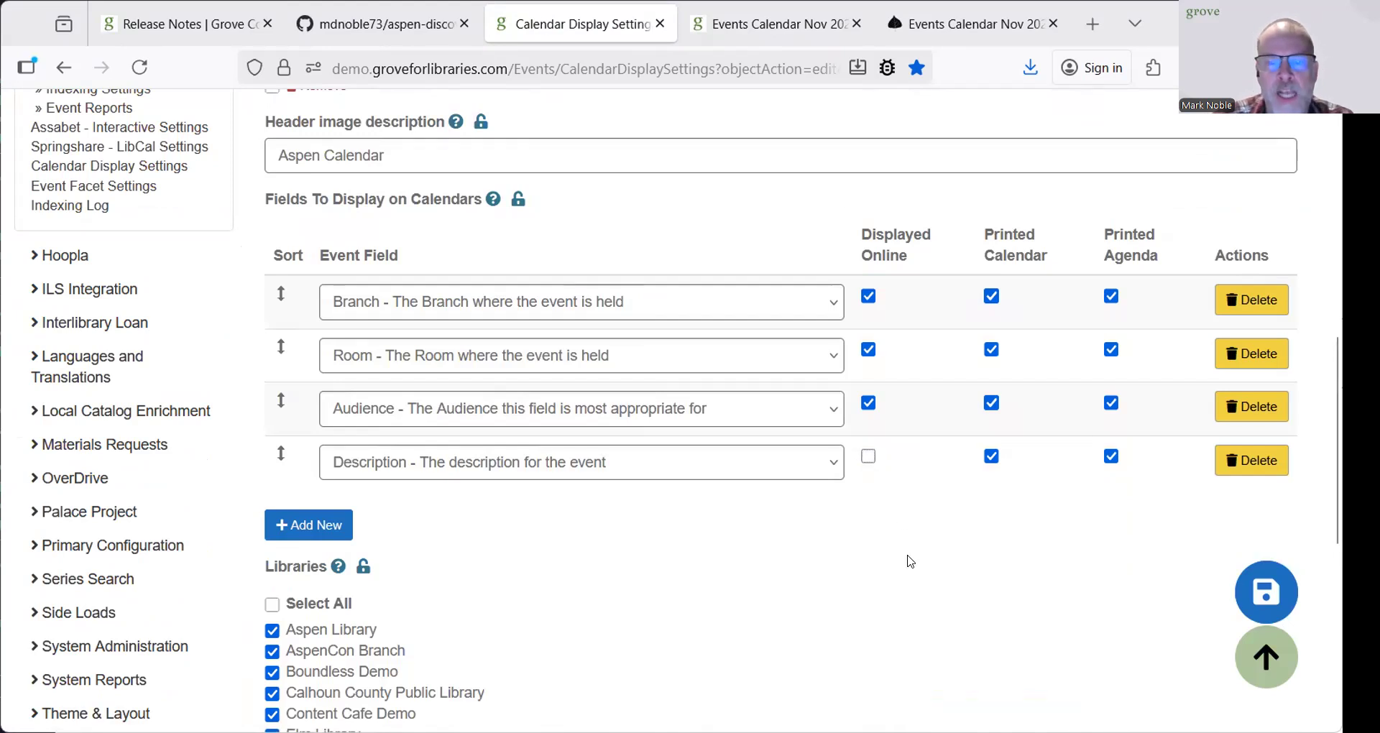
pyautogui.click(1260, 595)
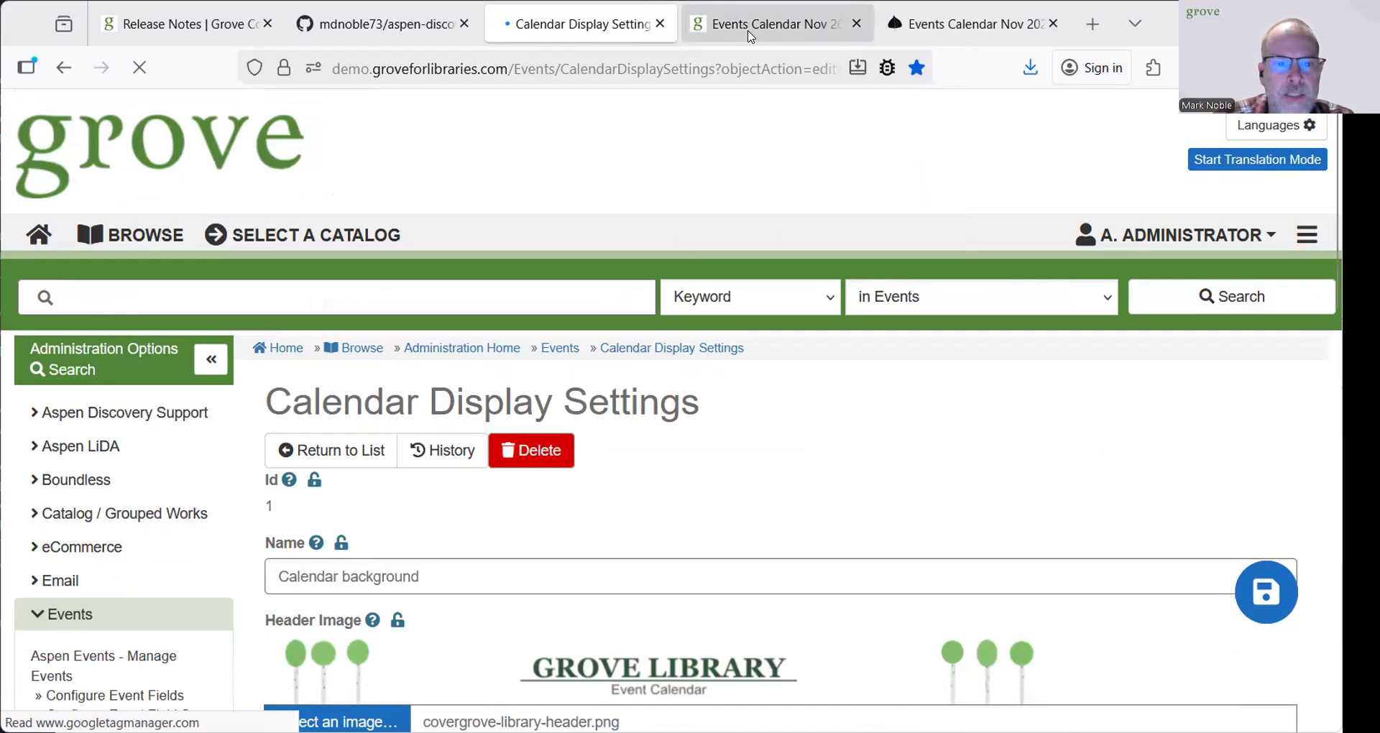
# Step: Reload the events calendar and check the event entries against the saved display settings
pyautogui.click(754, 25)
pyautogui.click(139, 67)
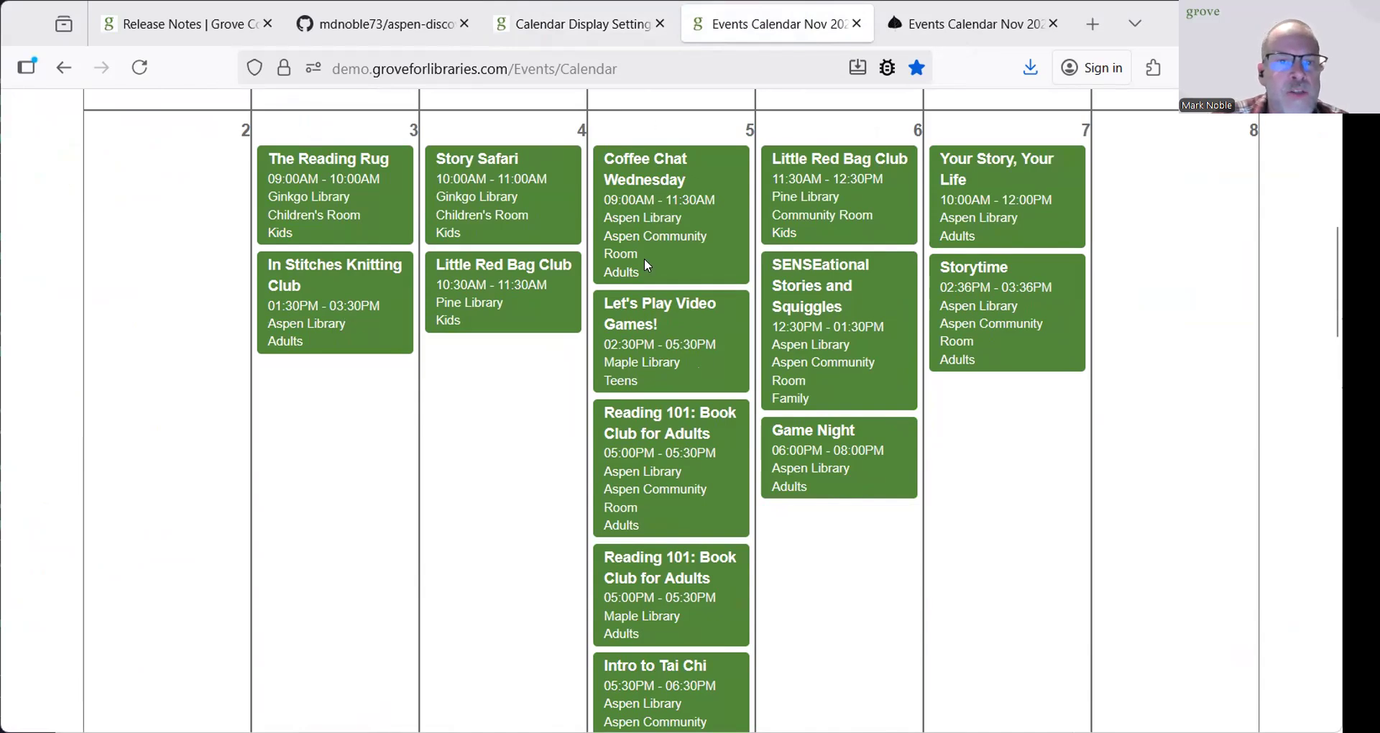
pyautogui.scroll(3, 644, 257)
# Step: Review which fields are enabled for the printed calendar and printed agenda in the calendar display settings
pyautogui.click(584, 26)
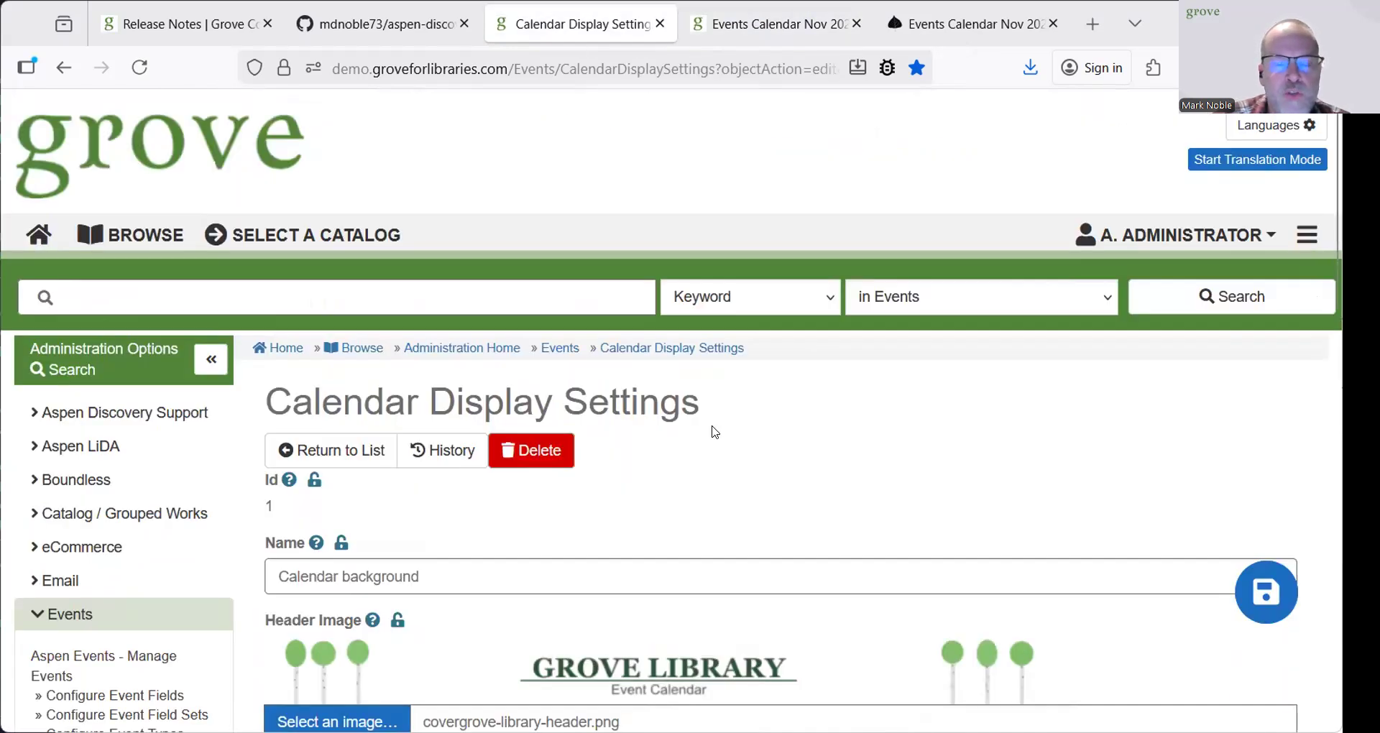
pyautogui.scroll(-1, 851, 562)
pyautogui.scroll(-5, 851, 562)
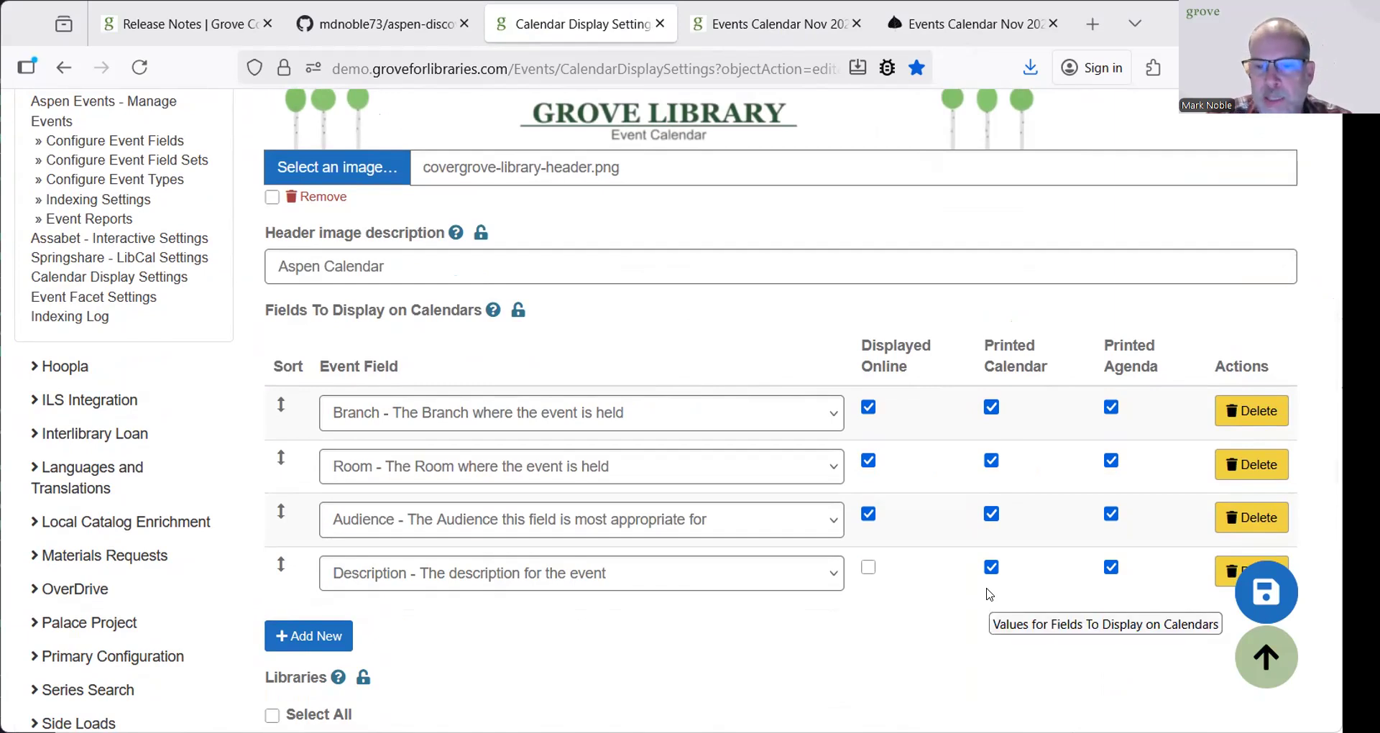
# Step: Preview the November 2025 events calendar printout in landscape with the default print options, and cancel printing
pyautogui.click(778, 27)
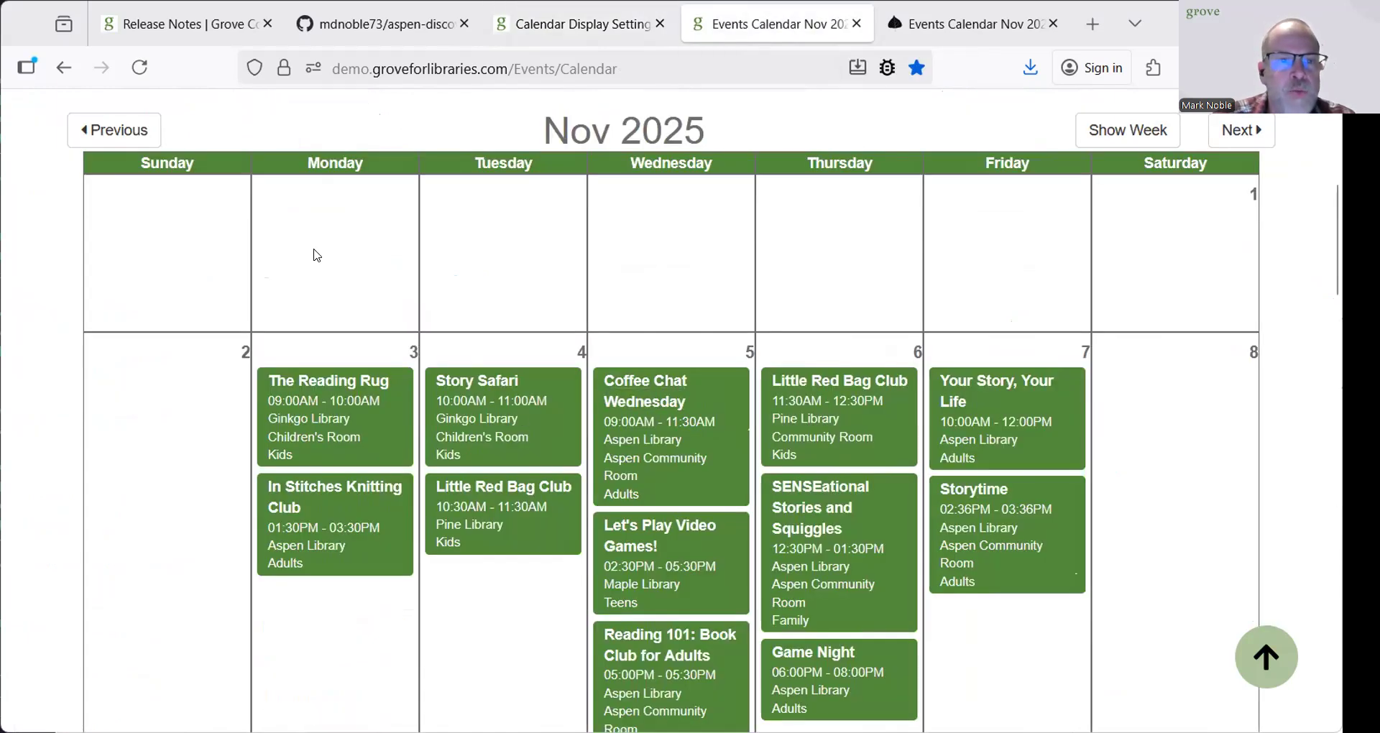
pyautogui.scroll(2, 312, 255)
pyautogui.click(144, 182)
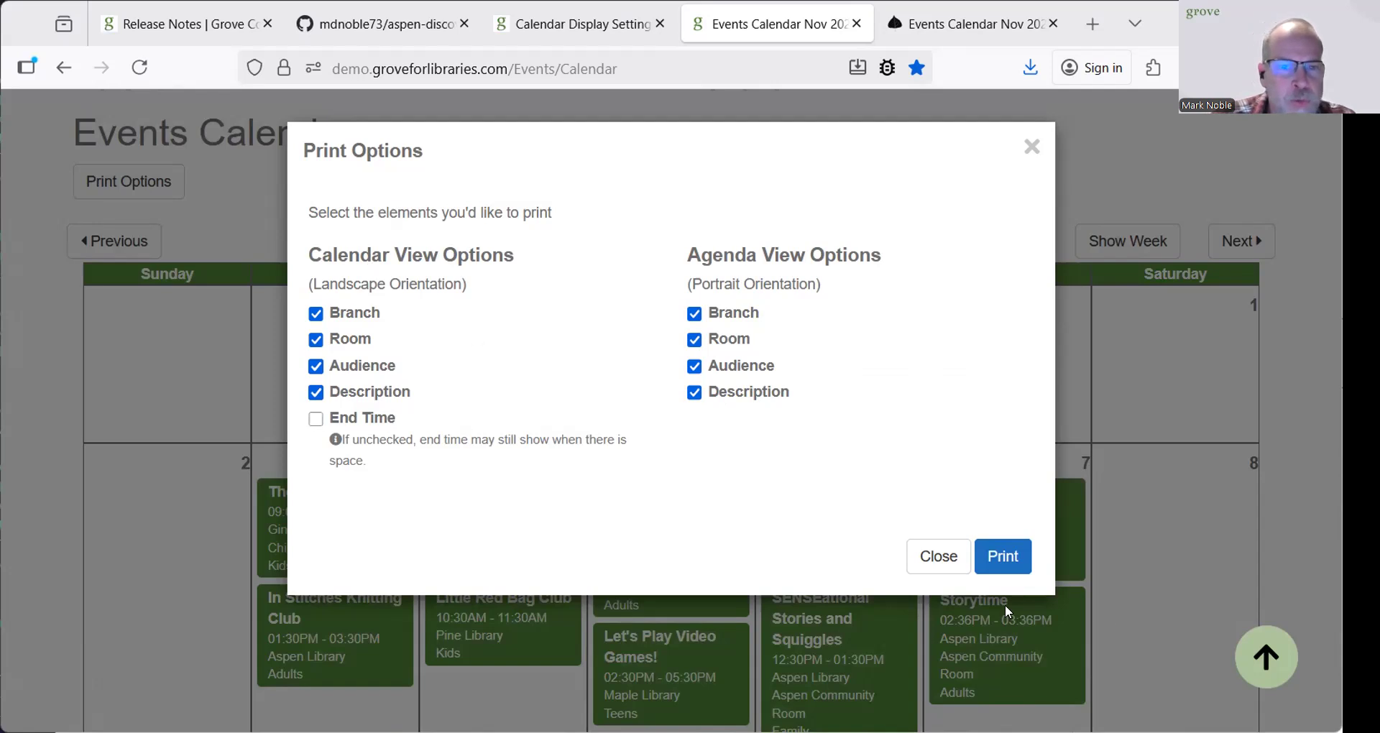
pyautogui.click(1018, 566)
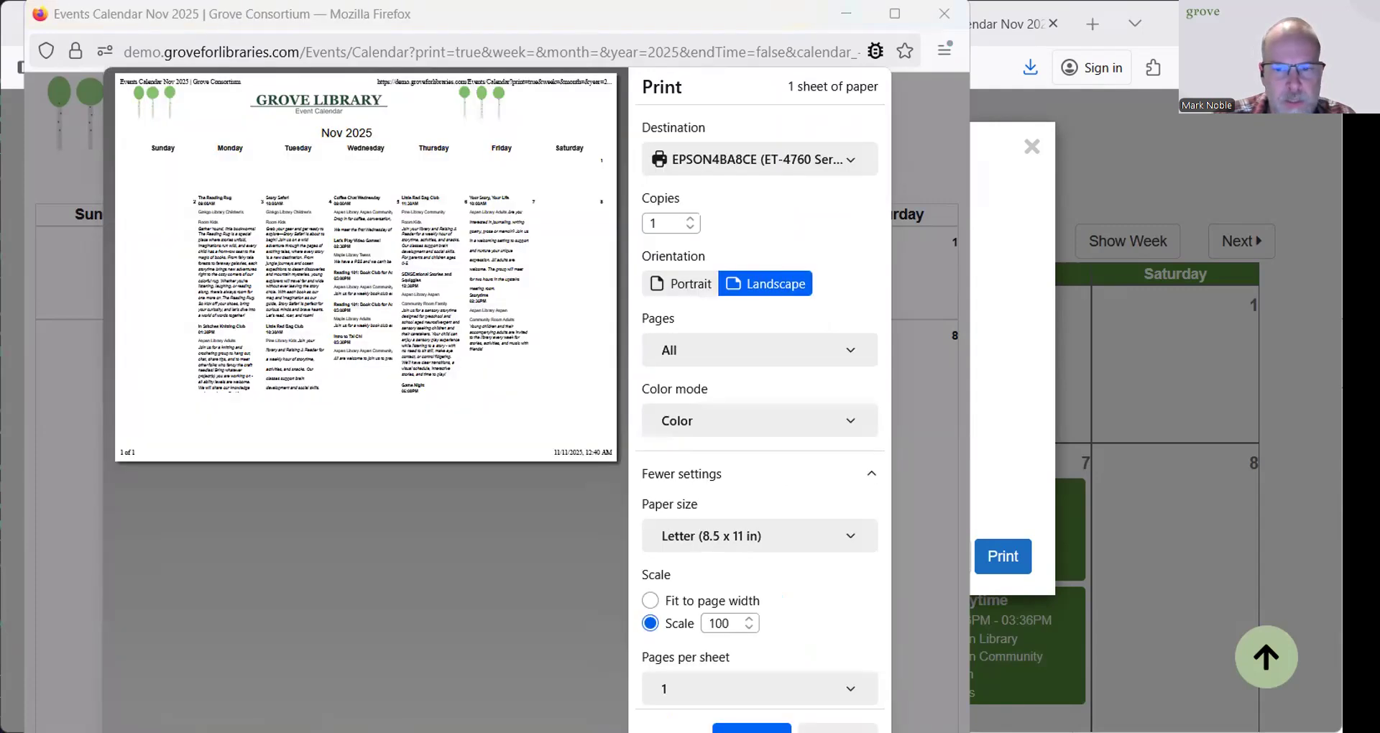
pyautogui.click(837, 729)
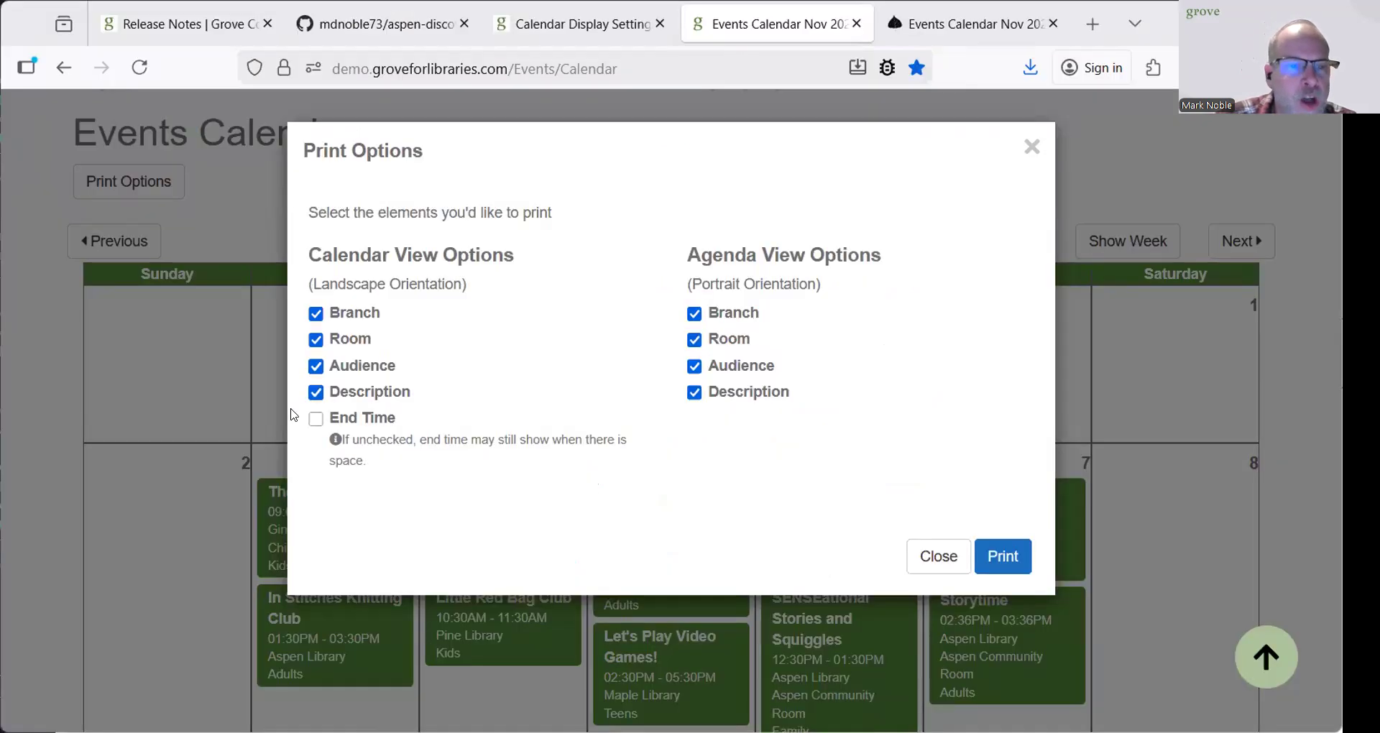
# Step: Exclude Description and Audience from the calendar view print options, preview the landscape printout, and close it without printing
pyautogui.click(315, 392)
pyautogui.click(316, 366)
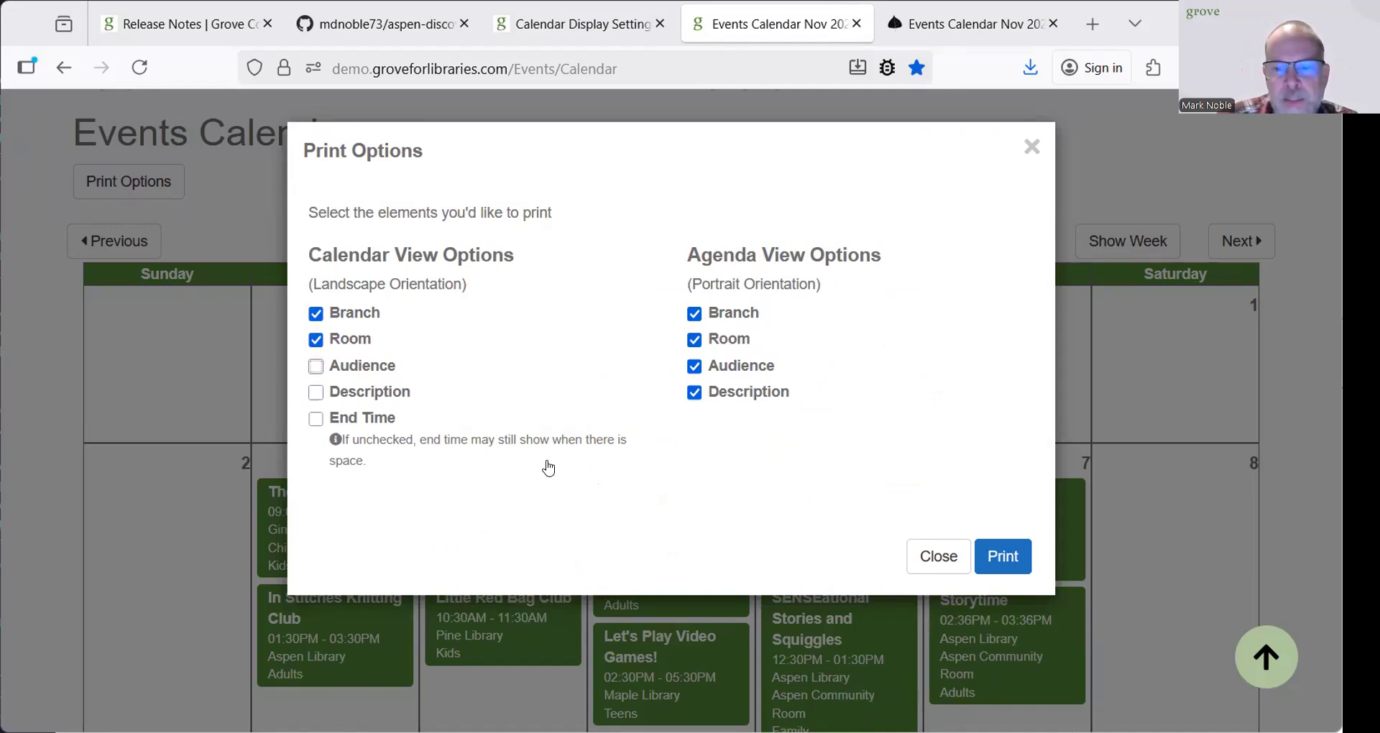
pyautogui.hotkey('alt', 'Tab')
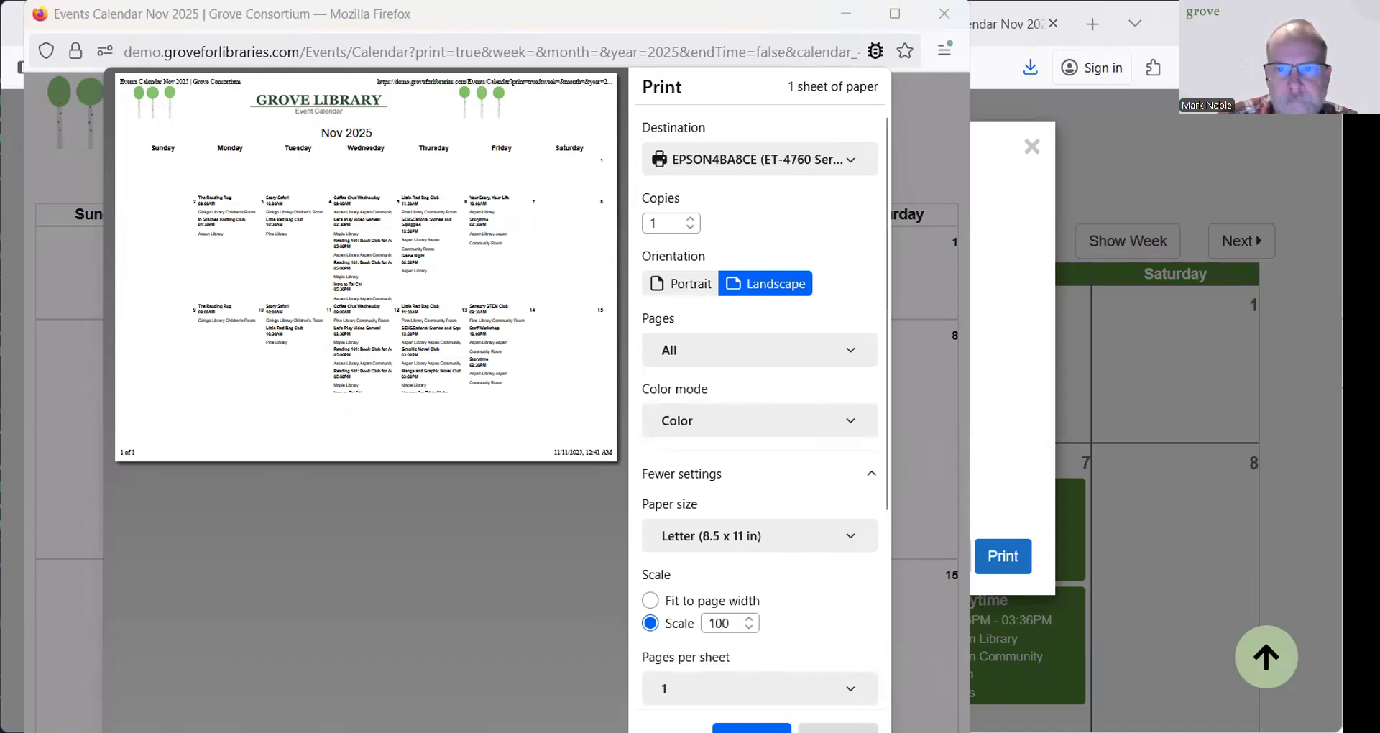
pyautogui.click(837, 728)
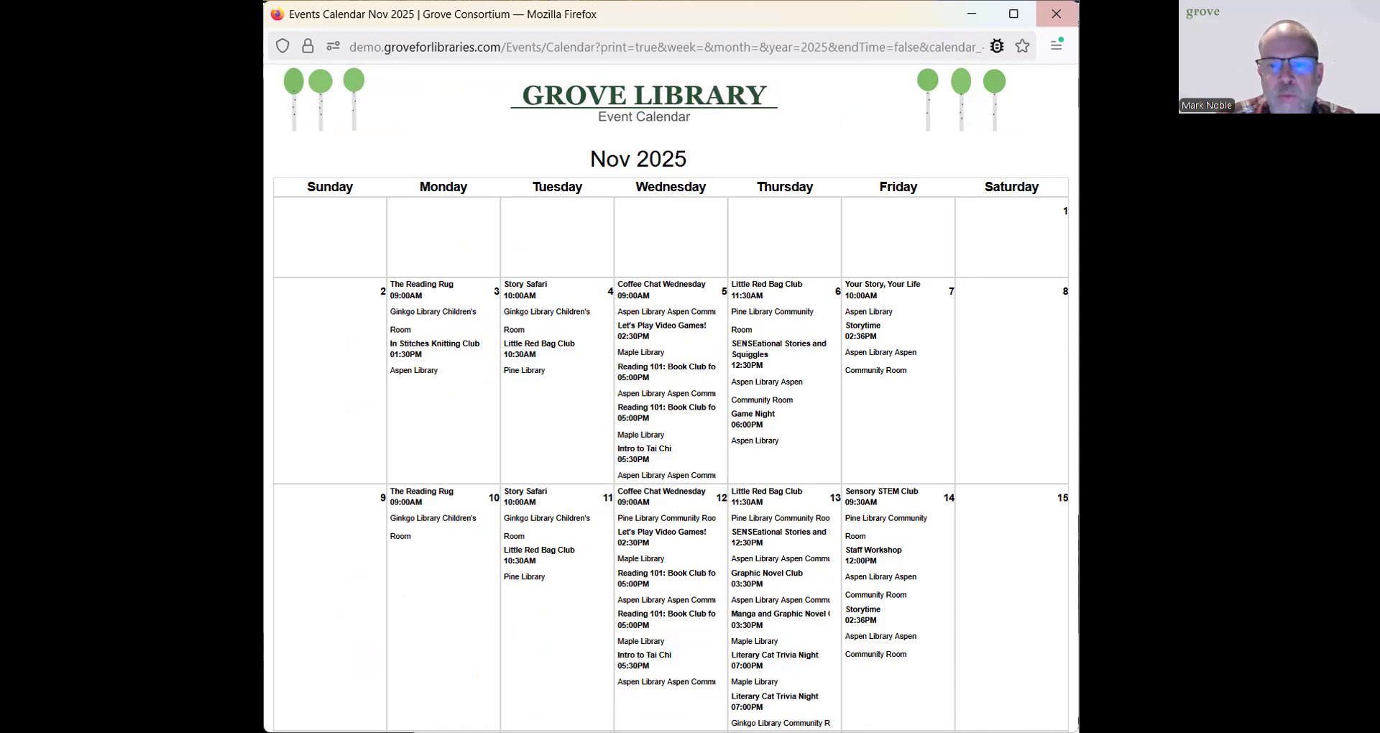
pyautogui.click(1056, 14)
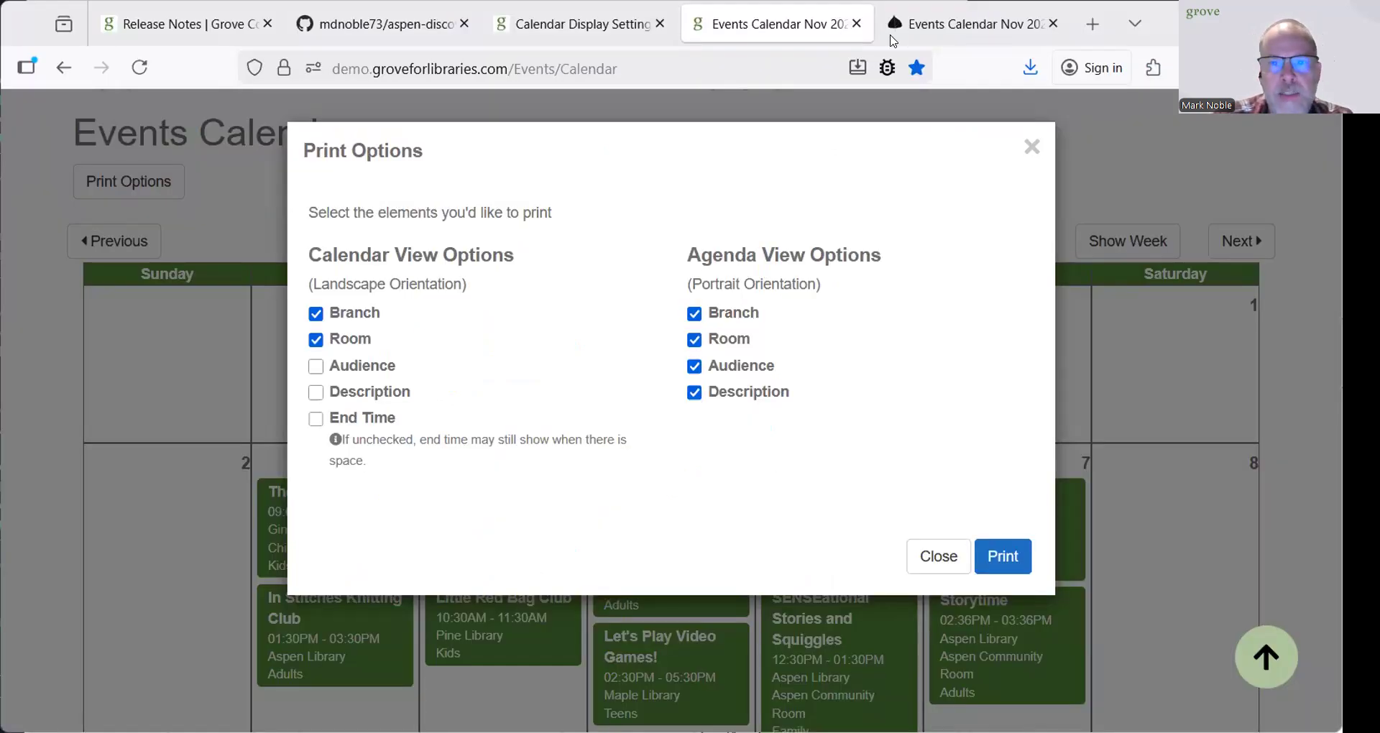
# Step: Preview the events calendar printout as an agenda in portrait orientation, and cancel printing
pyautogui.hotkey('alt', 'Tab')
pyautogui.click(944, 14)
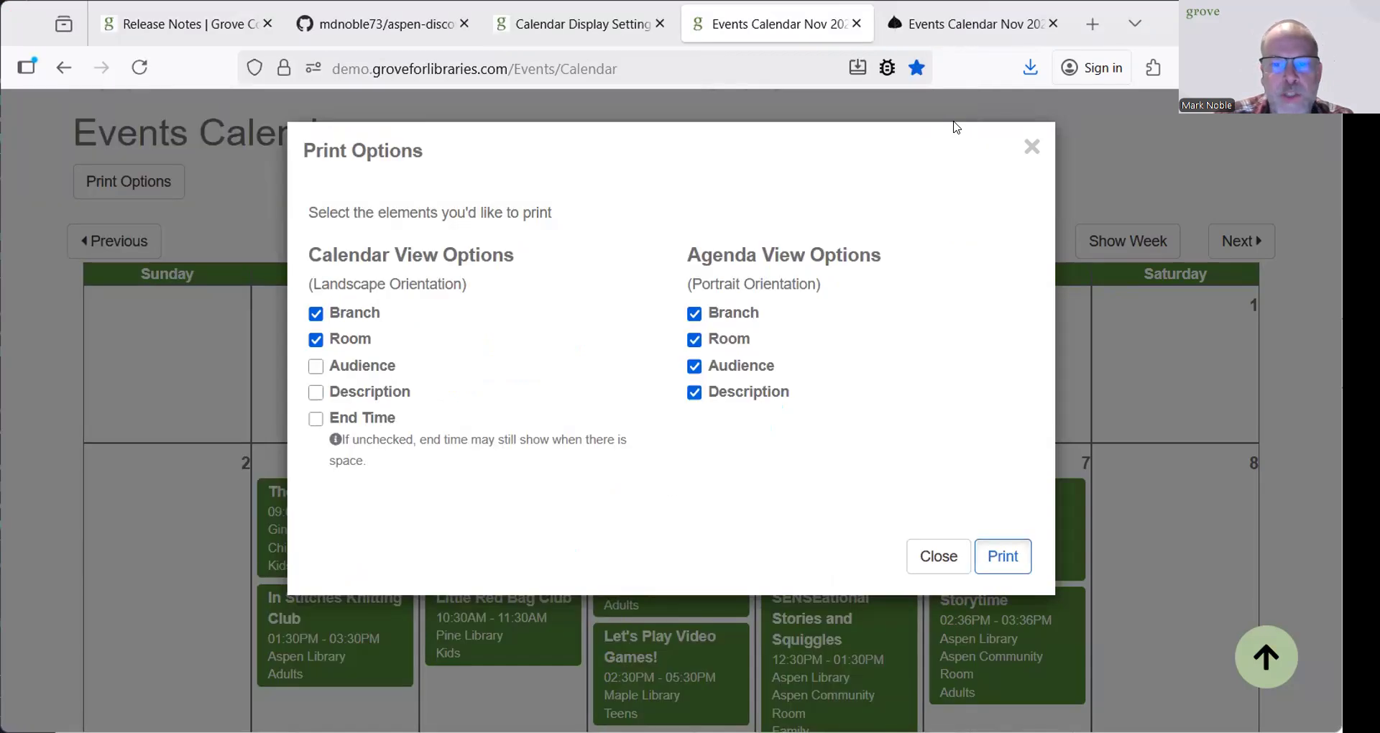
pyautogui.click(1002, 556)
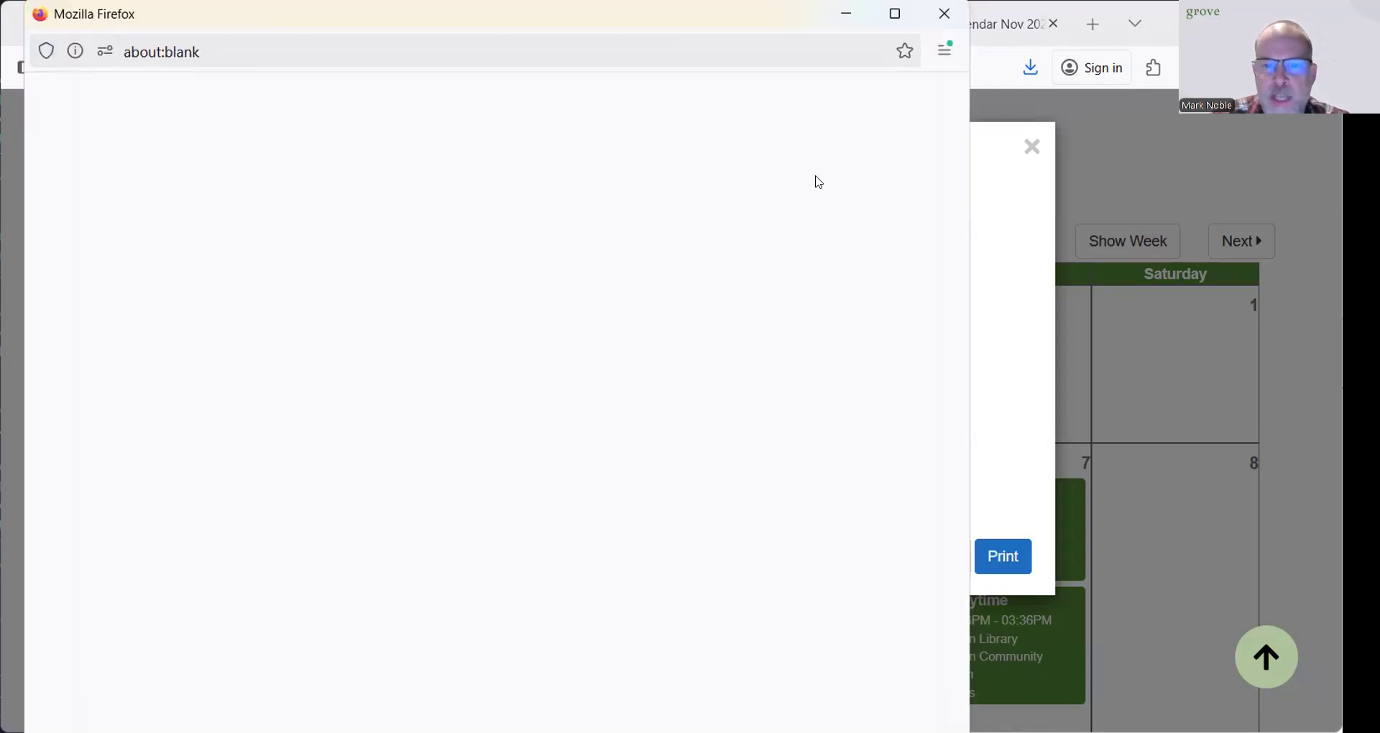
pyautogui.click(668, 282)
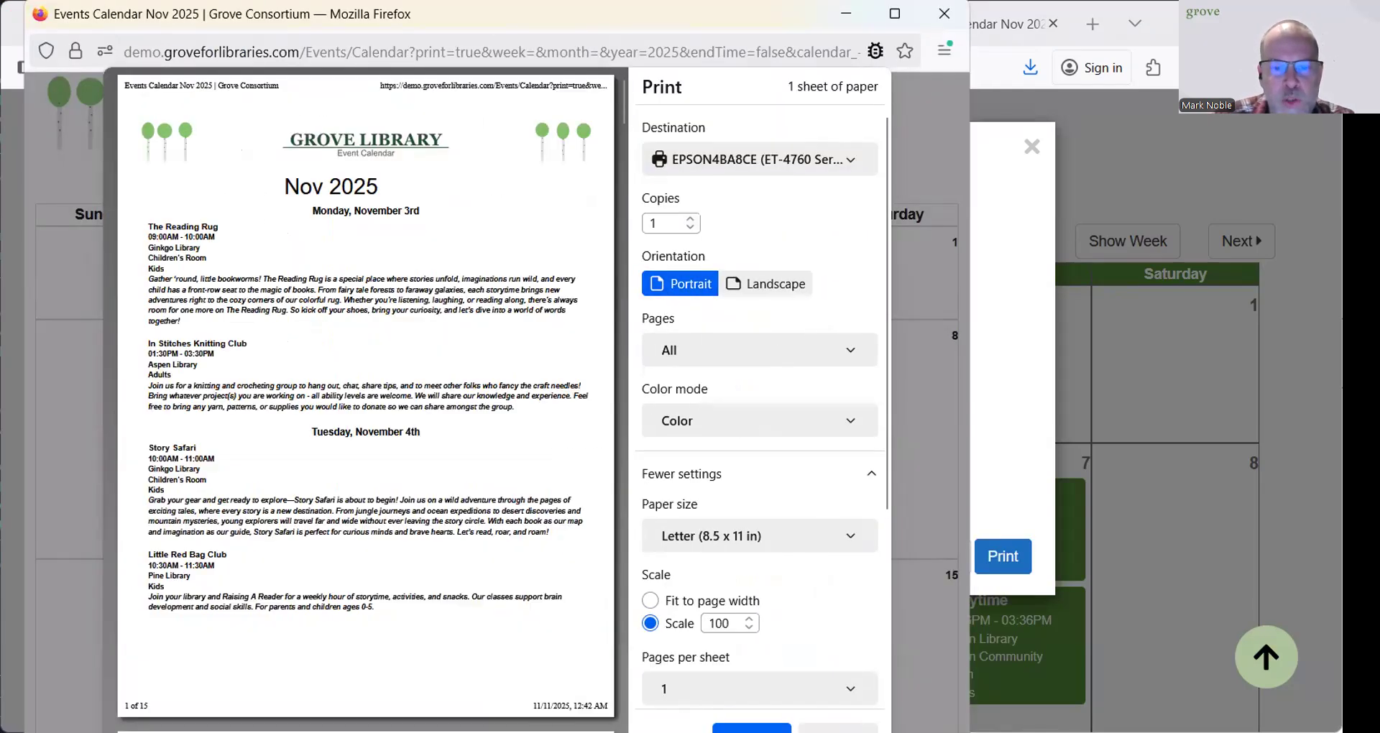
pyautogui.click(838, 729)
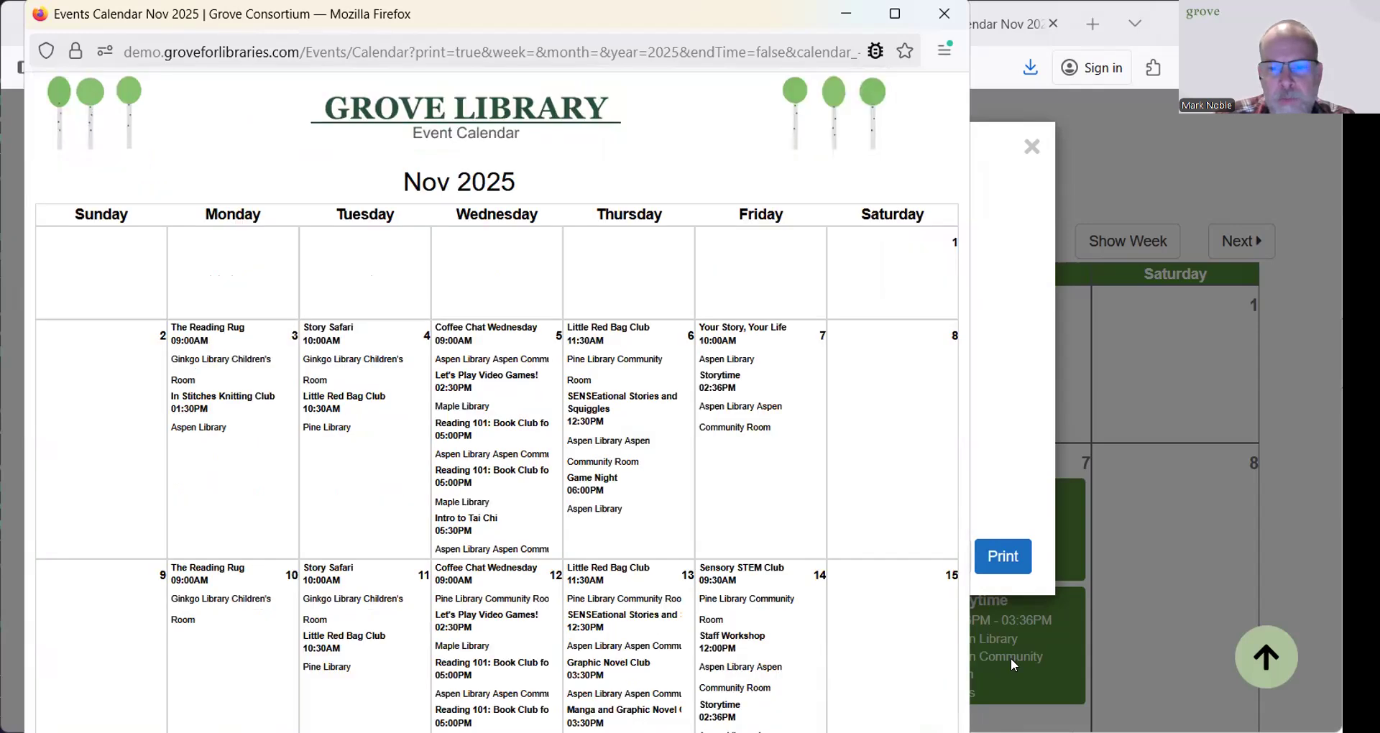